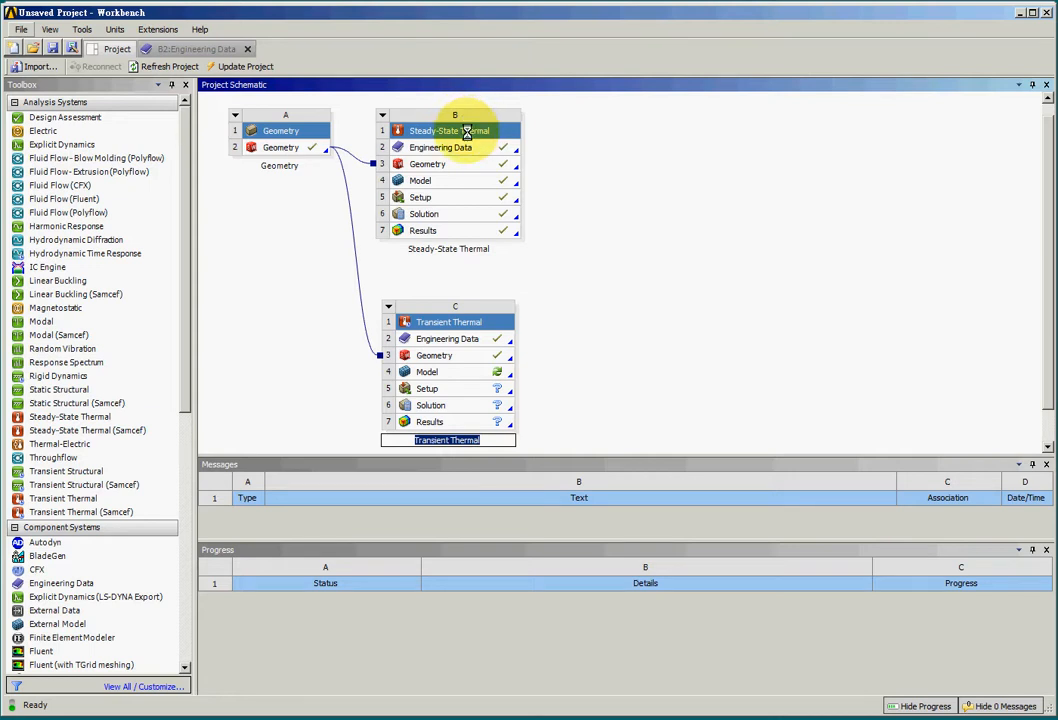
Add Aluminum Alloy from the General Materials library to the Transient Thermal system's engineering data and return to the project schematic
click(468, 339)
right_click(471, 339)
click(533, 347)
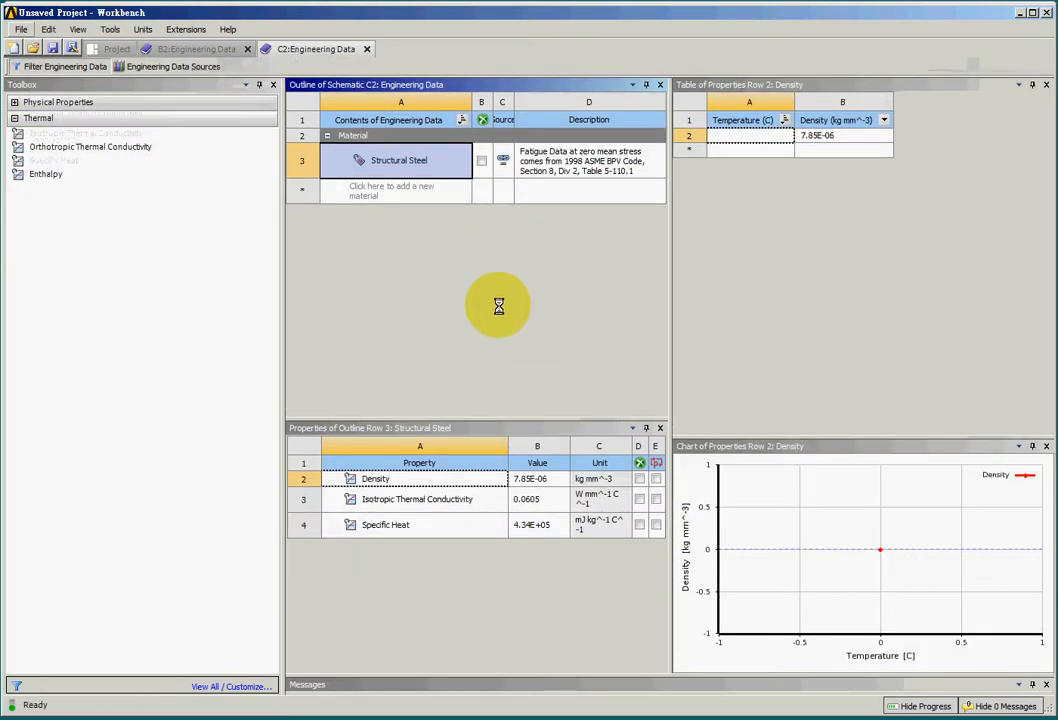
click(187, 67)
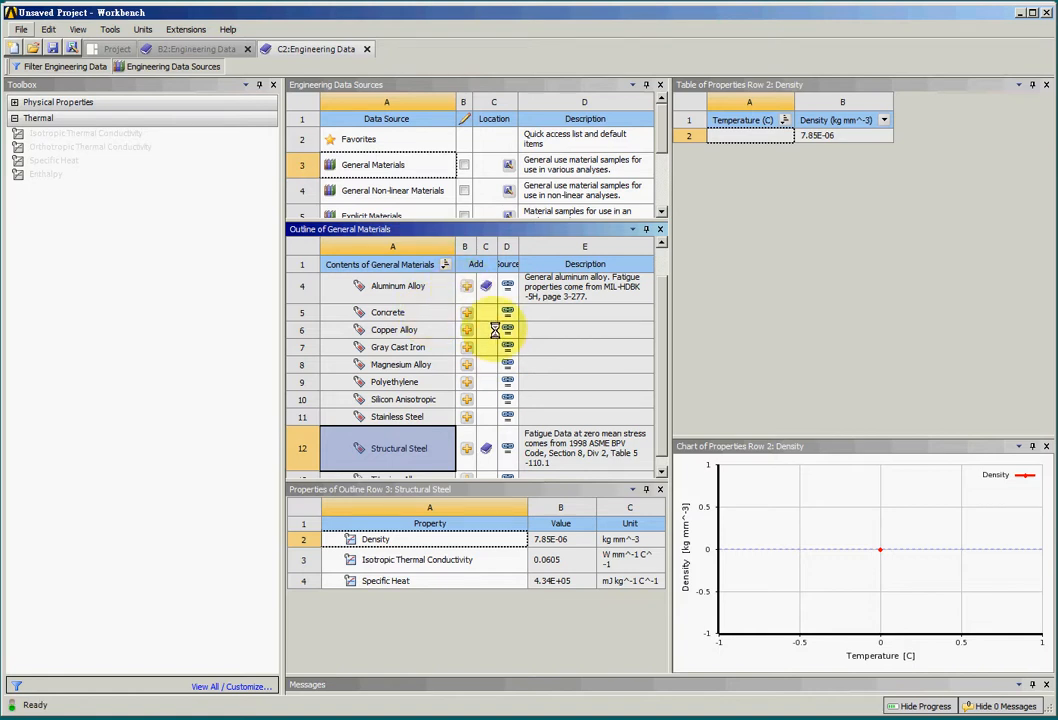
click(118, 50)
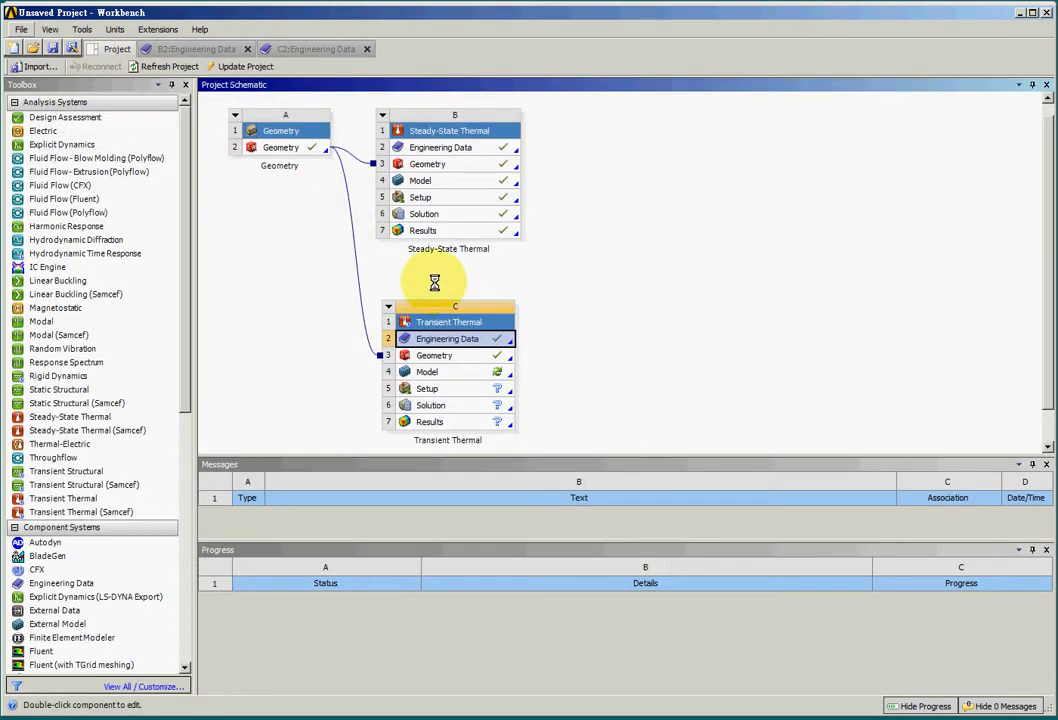
Open the Transient Thermal system's model for editing in Mechanical
click(483, 375)
right_click(483, 375)
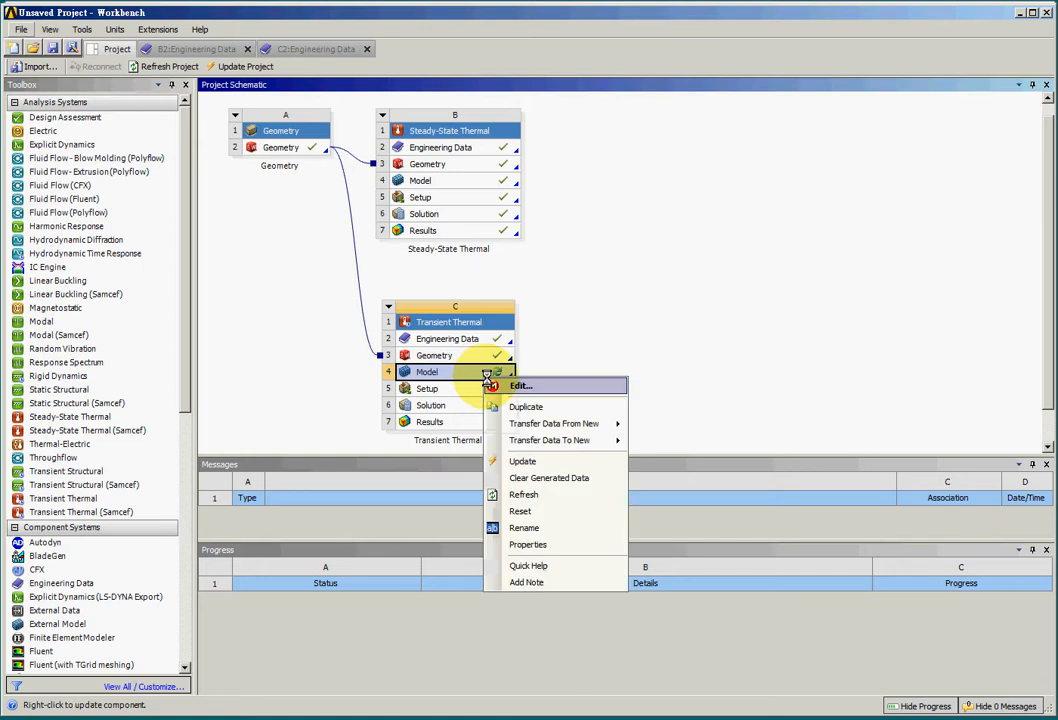
click(548, 387)
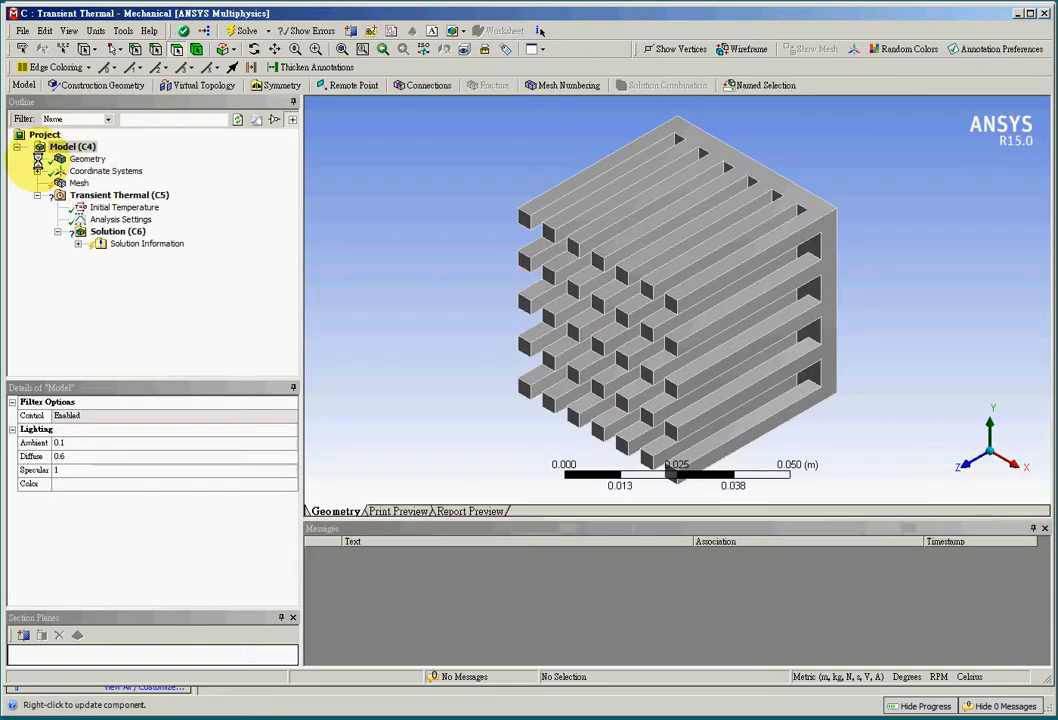
Assign Aluminum Alloy as the material of the HEAT SINK body
click(110, 171)
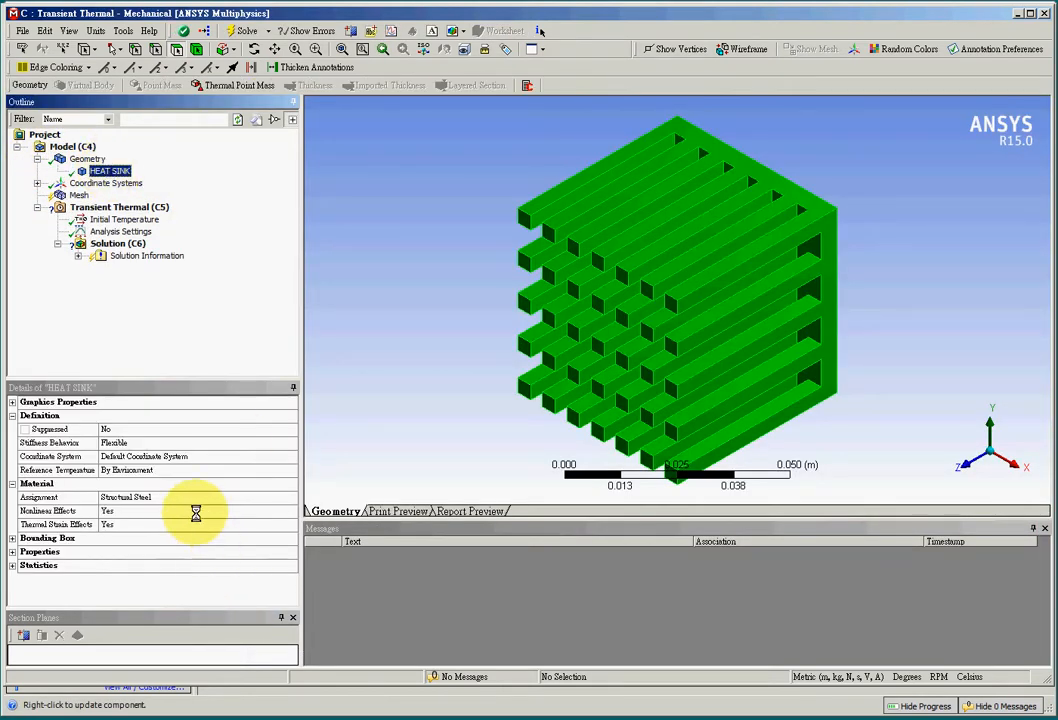
click(208, 510)
click(249, 500)
click(291, 497)
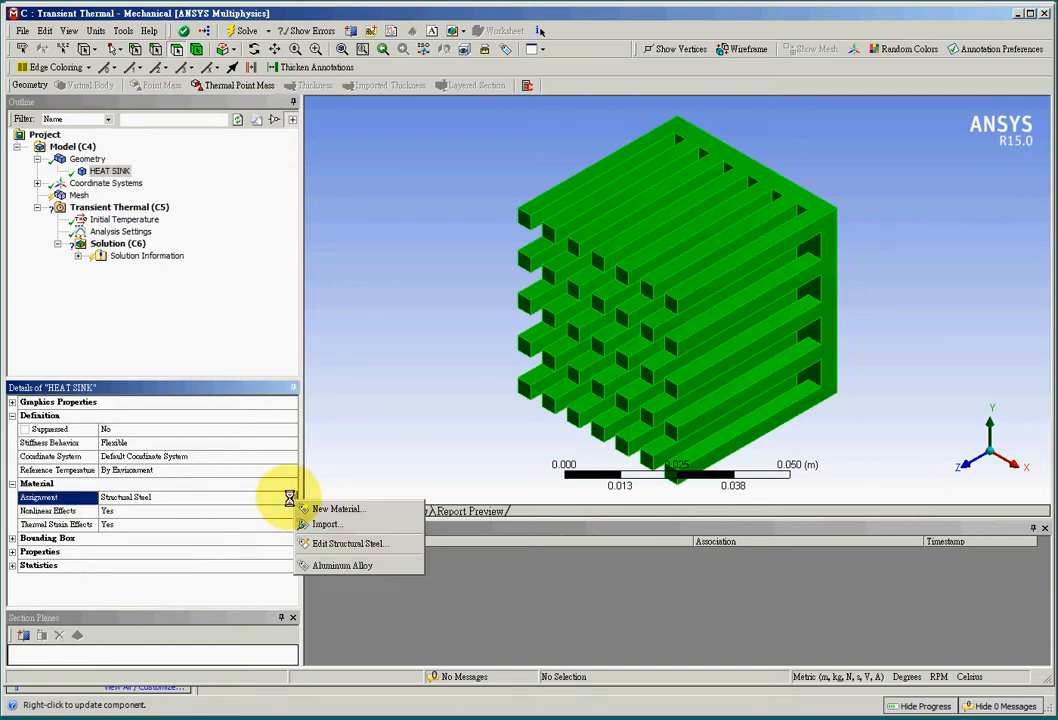
click(353, 566)
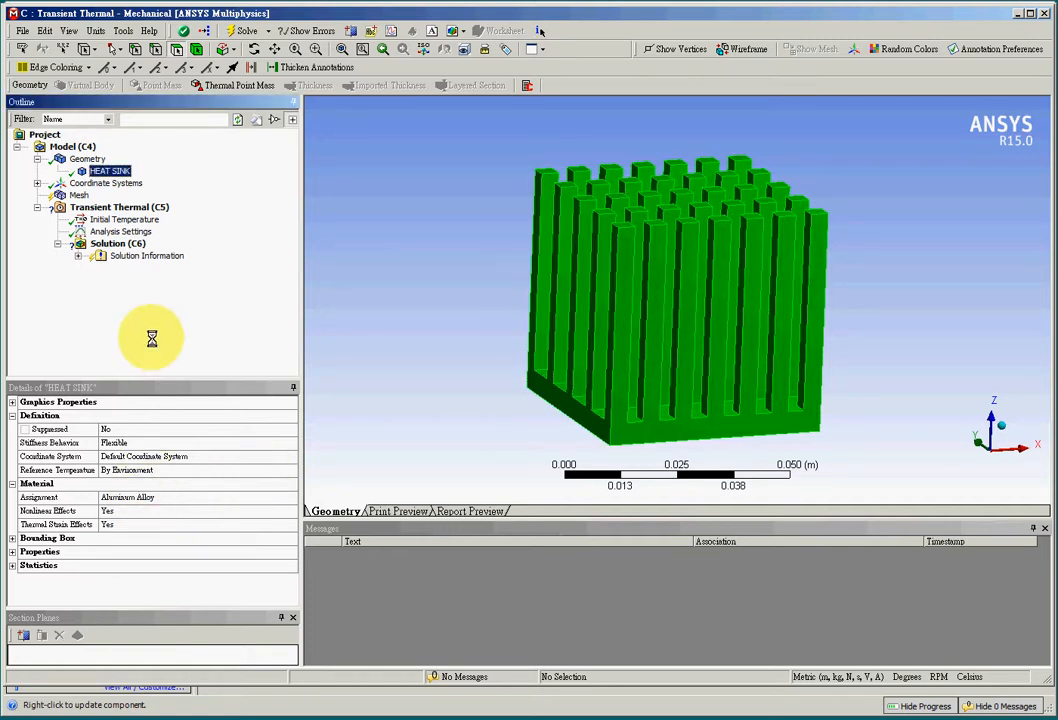
Update the mesh of the heat sink with the default mesh settings
click(79, 195)
right_click(79, 195)
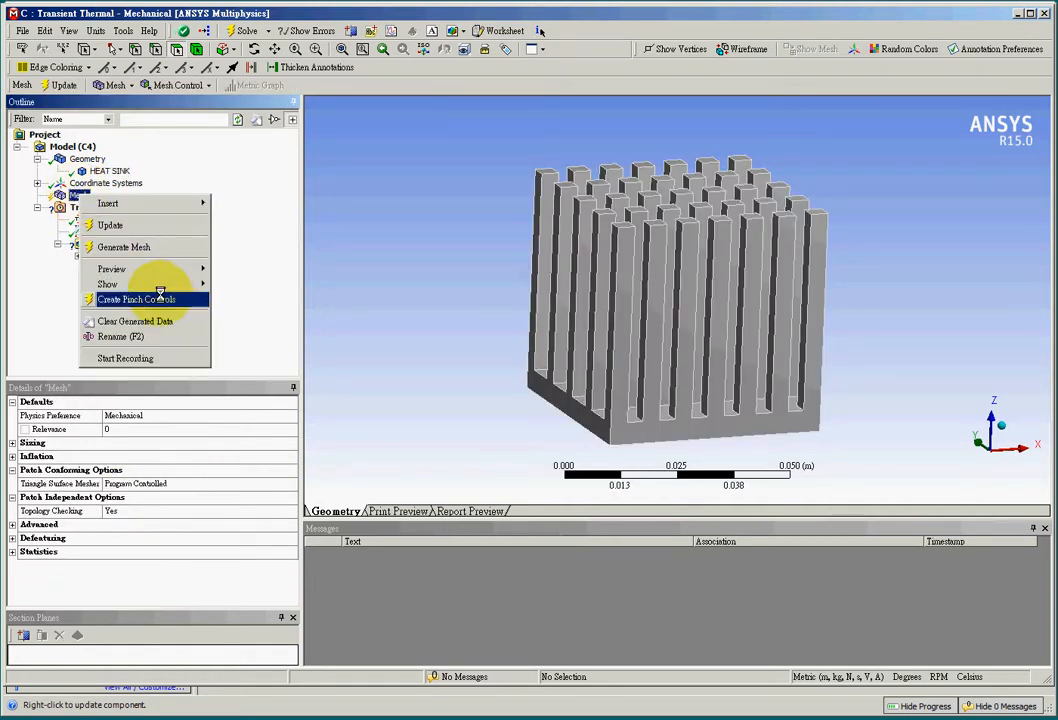
click(113, 226)
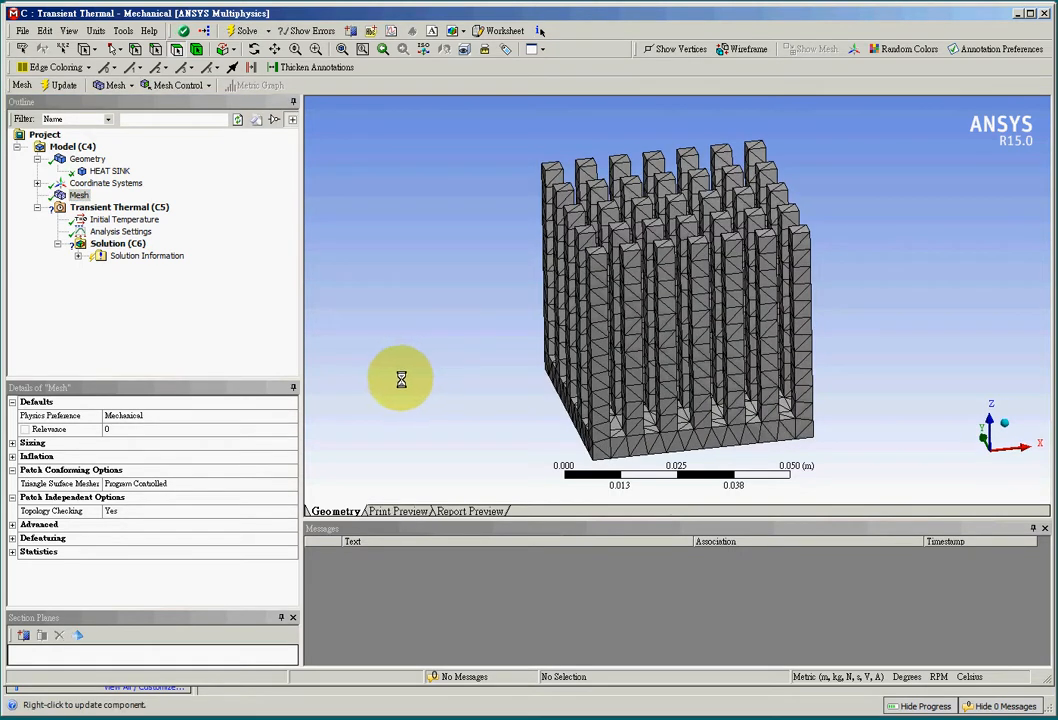
Set the uniform initial temperature of the transient thermal analysis to 25 °C
click(115, 207)
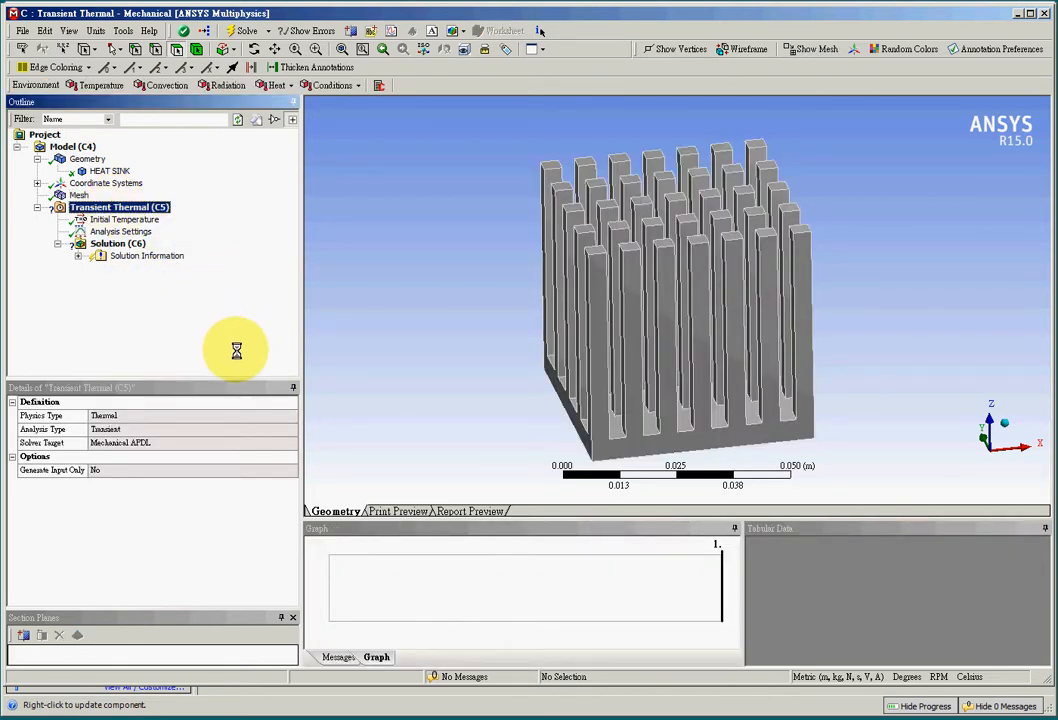
click(122, 219)
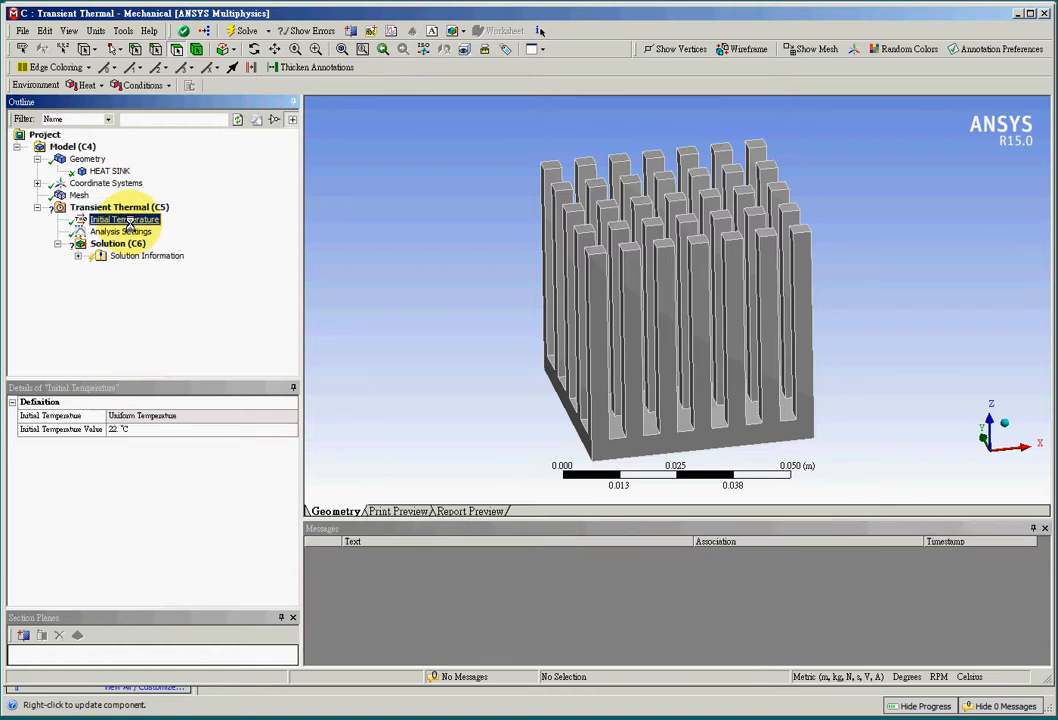
click(147, 430)
text(25)
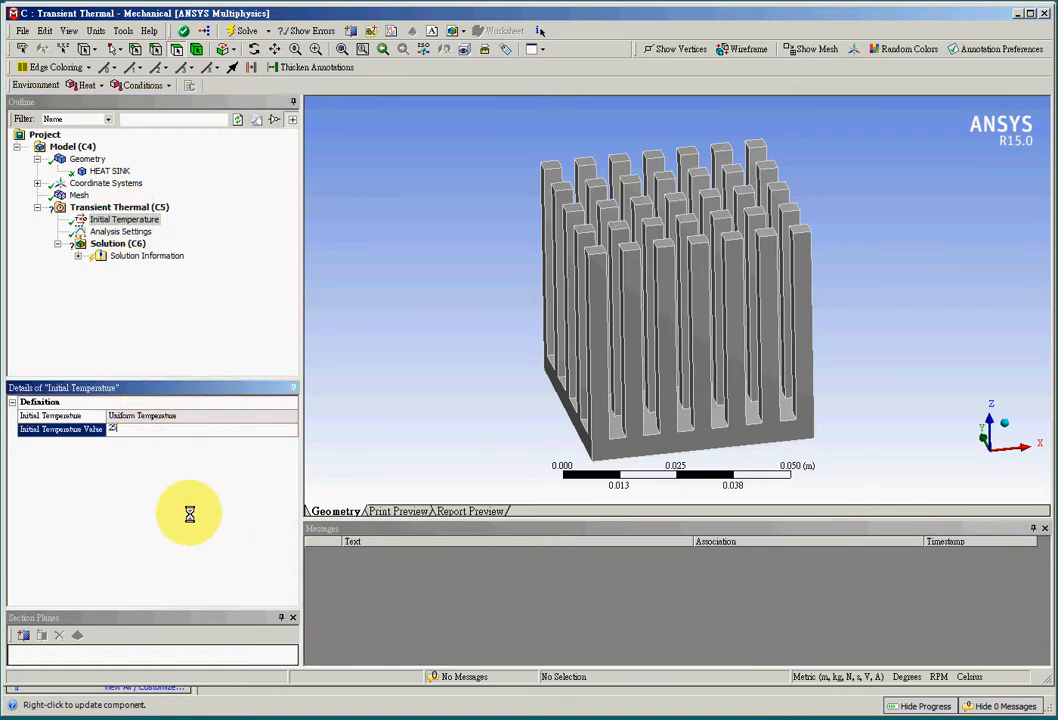
key(Return)
Set the step end time in the analysis settings to 2400 s and turn auto time stepping off
click(119, 231)
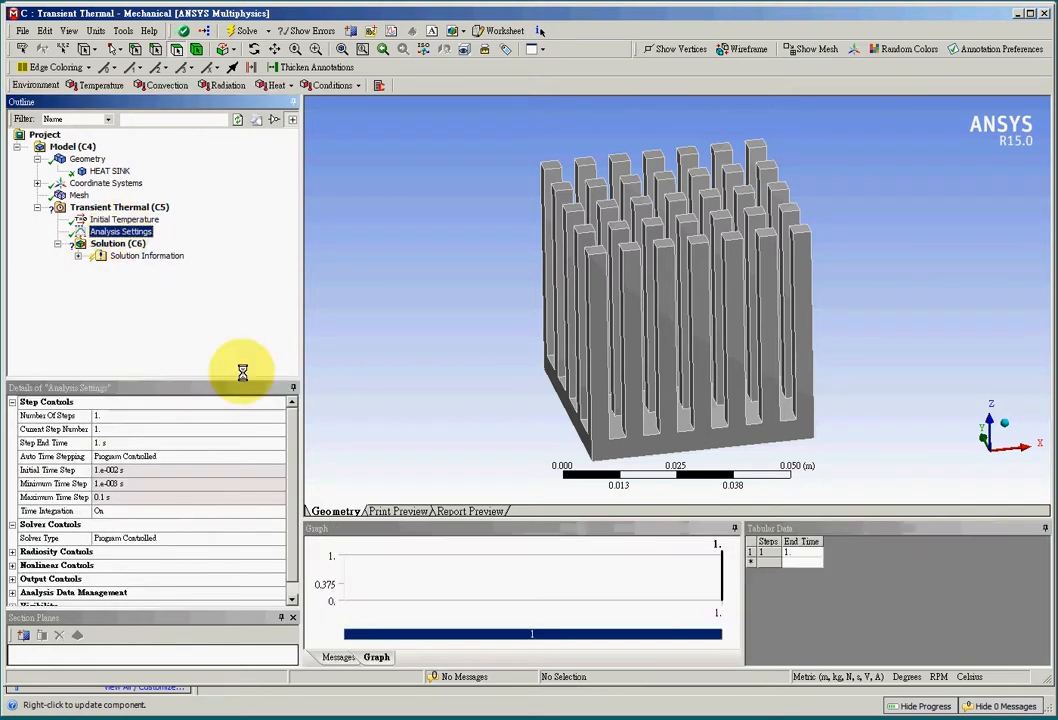
click(115, 443)
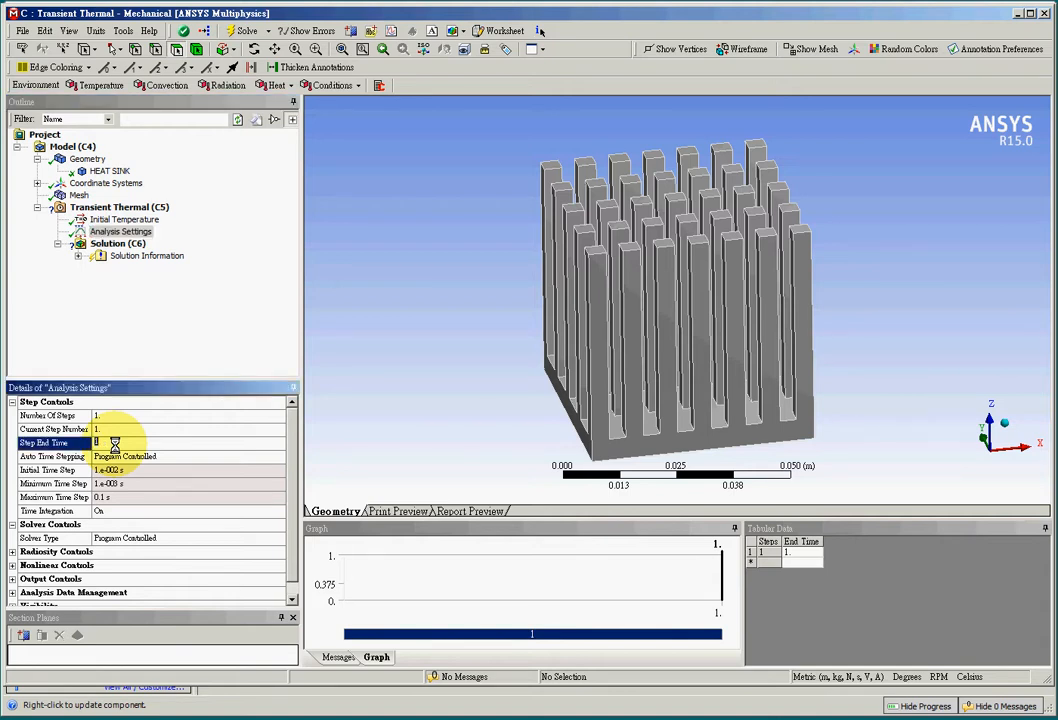
text(2400)
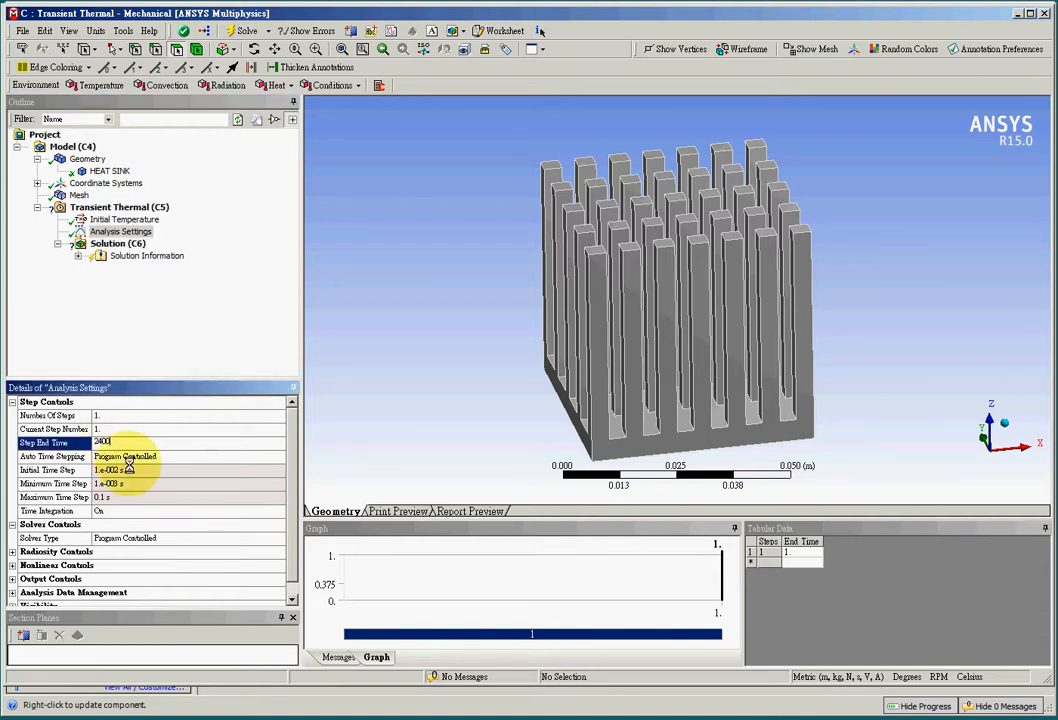
key(Return)
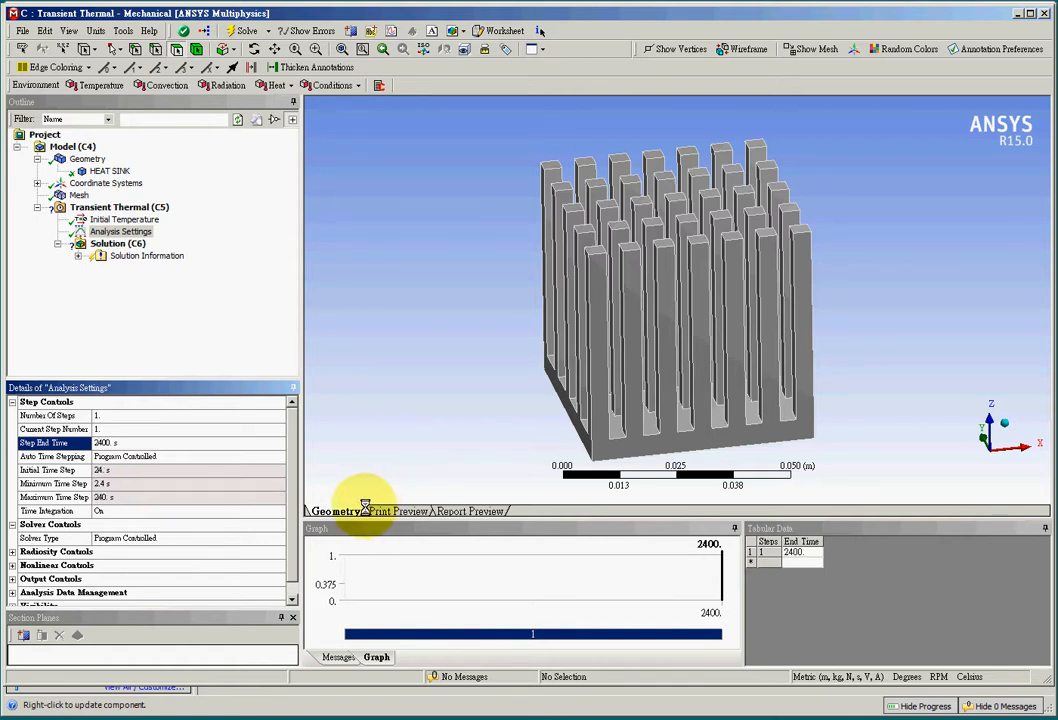
click(274, 458)
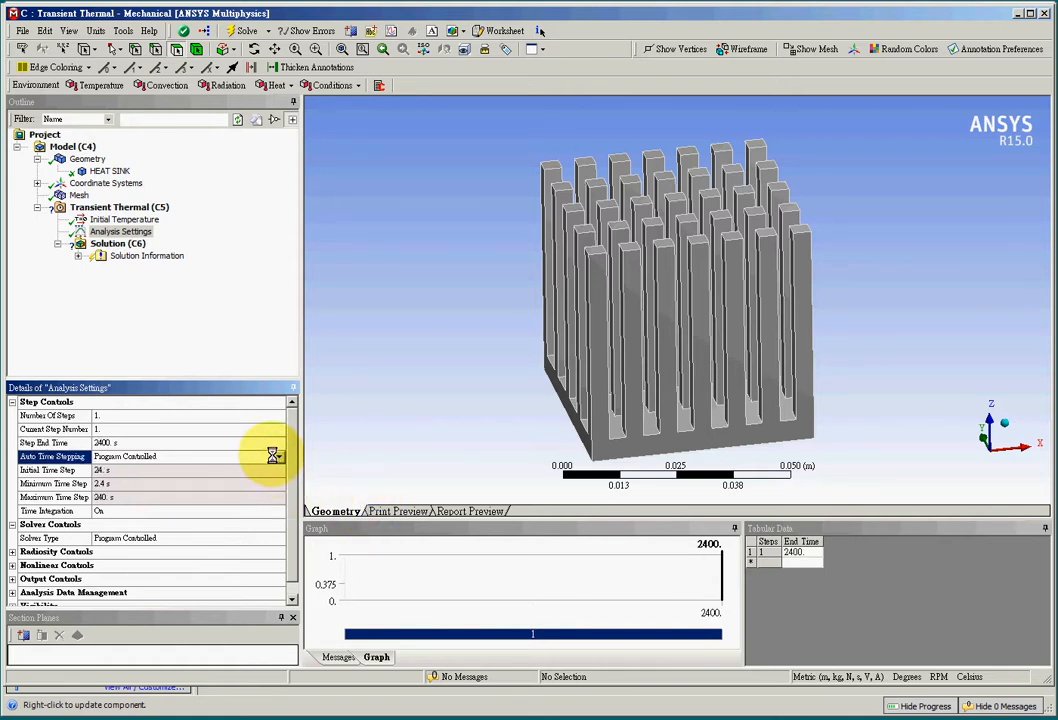
click(280, 456)
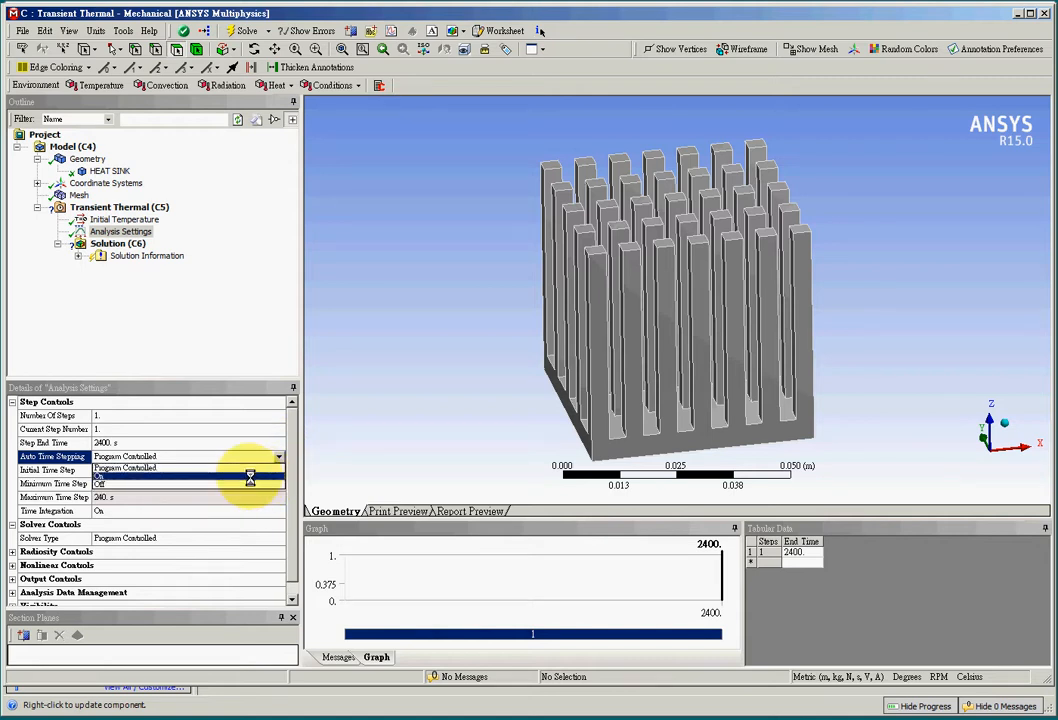
click(249, 484)
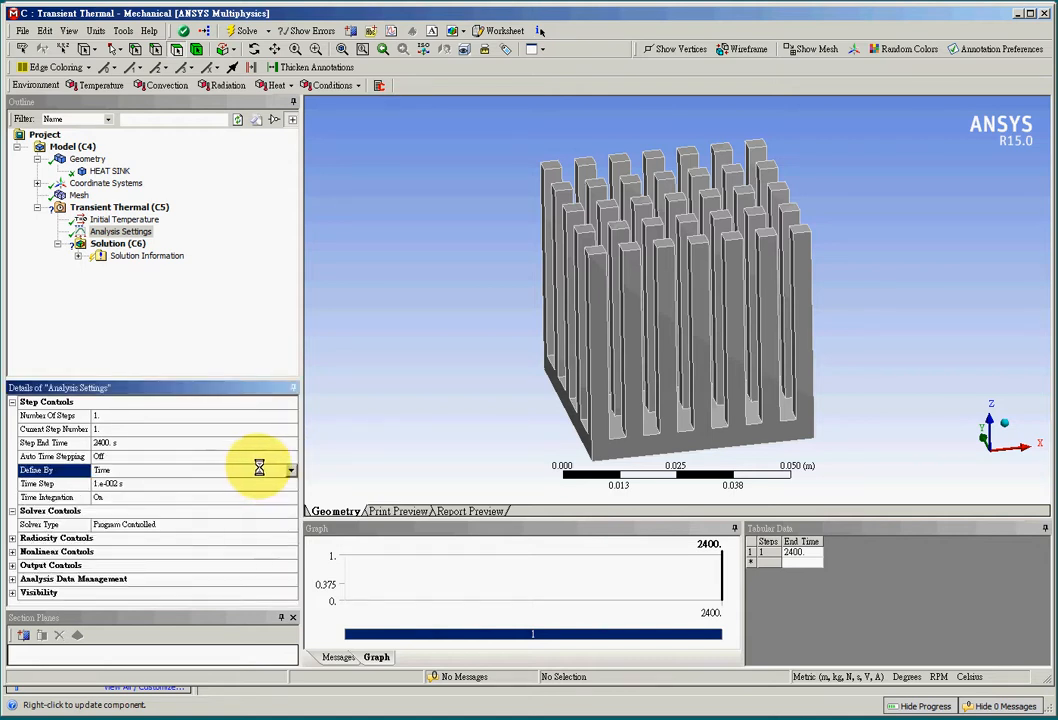
Define the time stepping by substeps and set the number of substeps to 80
click(288, 470)
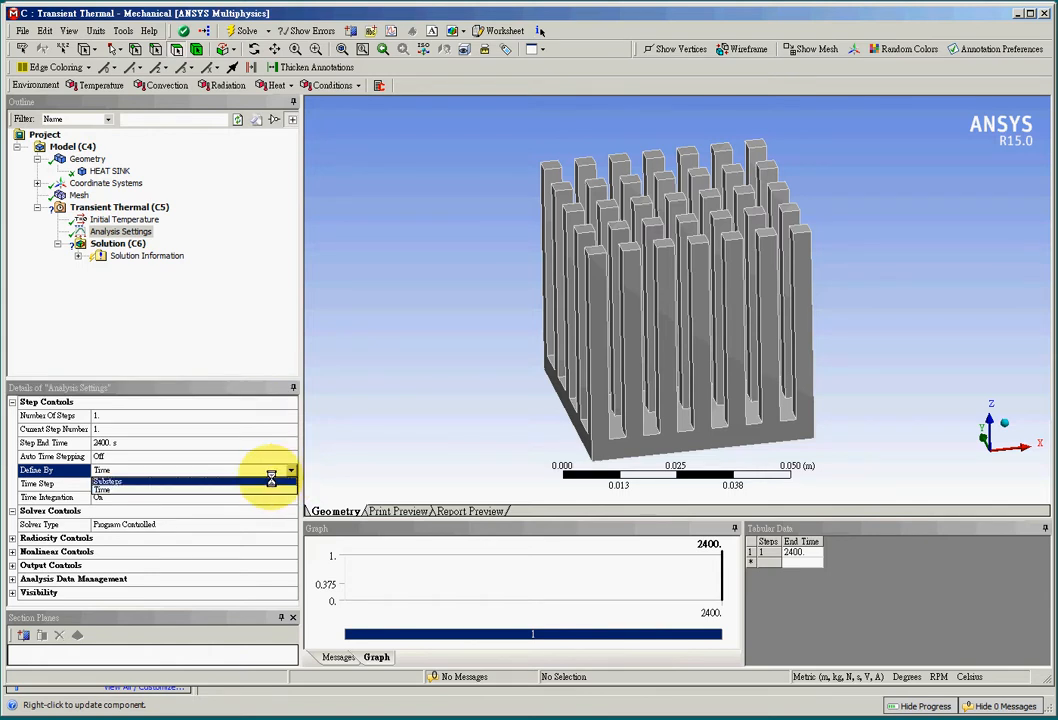
click(268, 483)
click(196, 483)
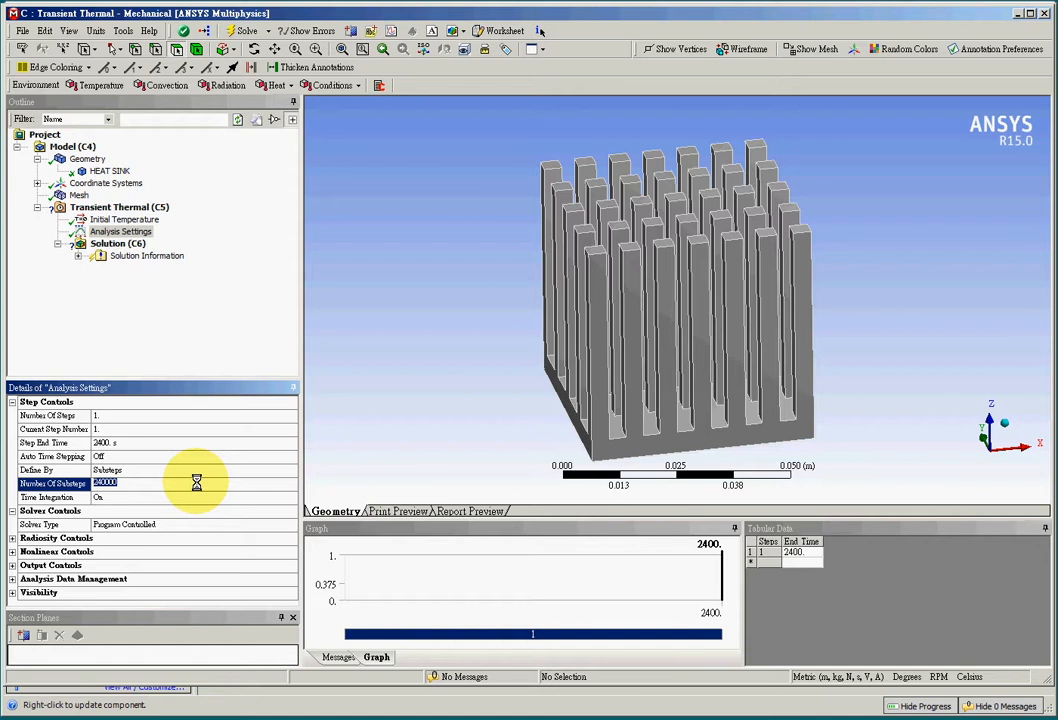
text(80)
key(Return)
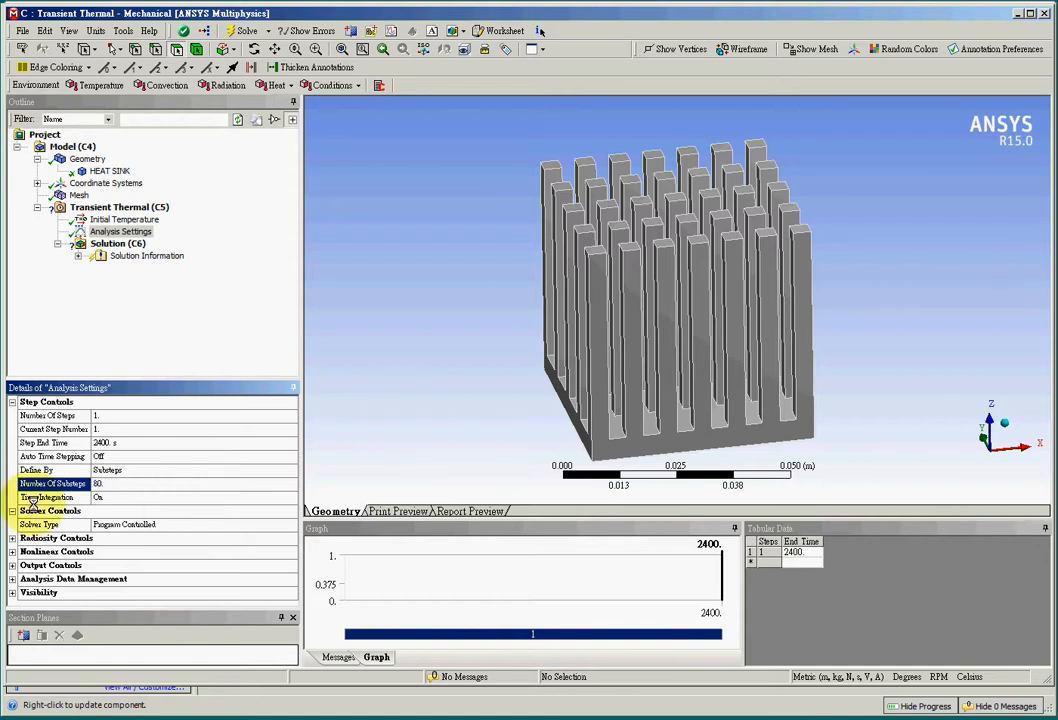
Define the time stepping by time with a 60 s time step, and review the initial temperature and analysis settings
click(150, 470)
click(288, 470)
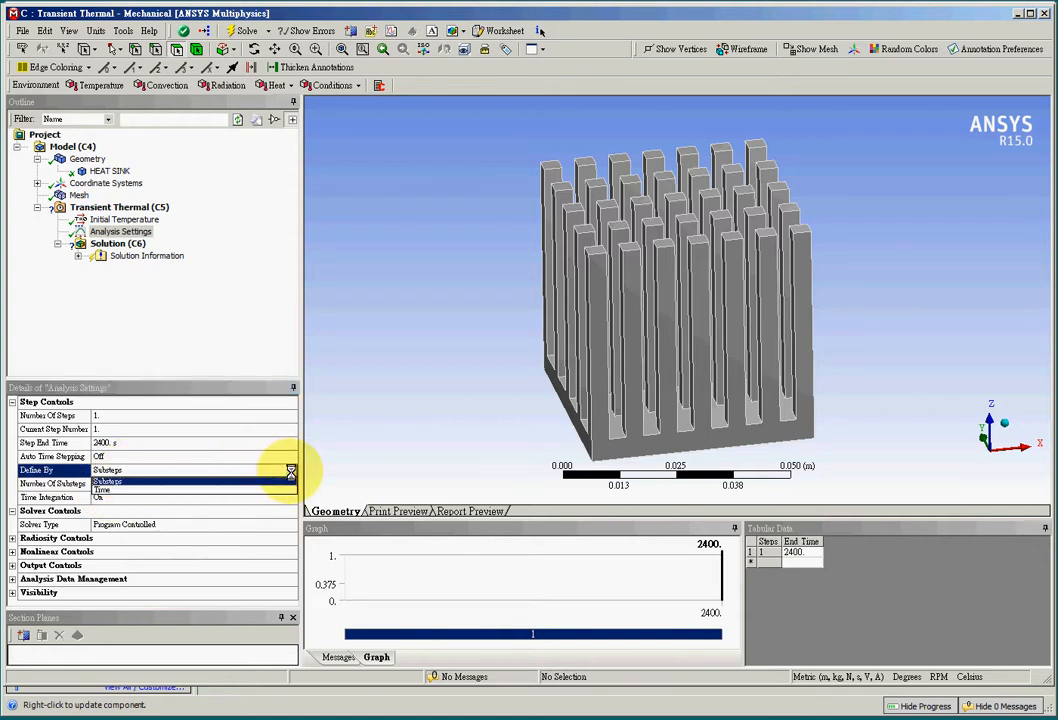
click(229, 483)
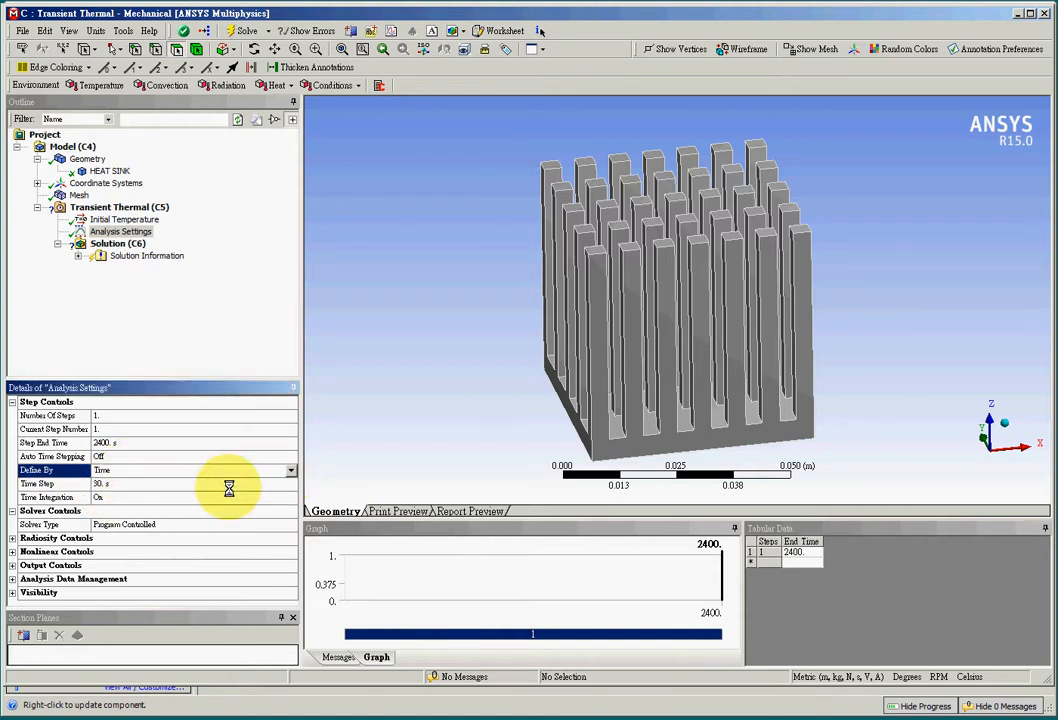
click(153, 484)
text(60)
key(Return)
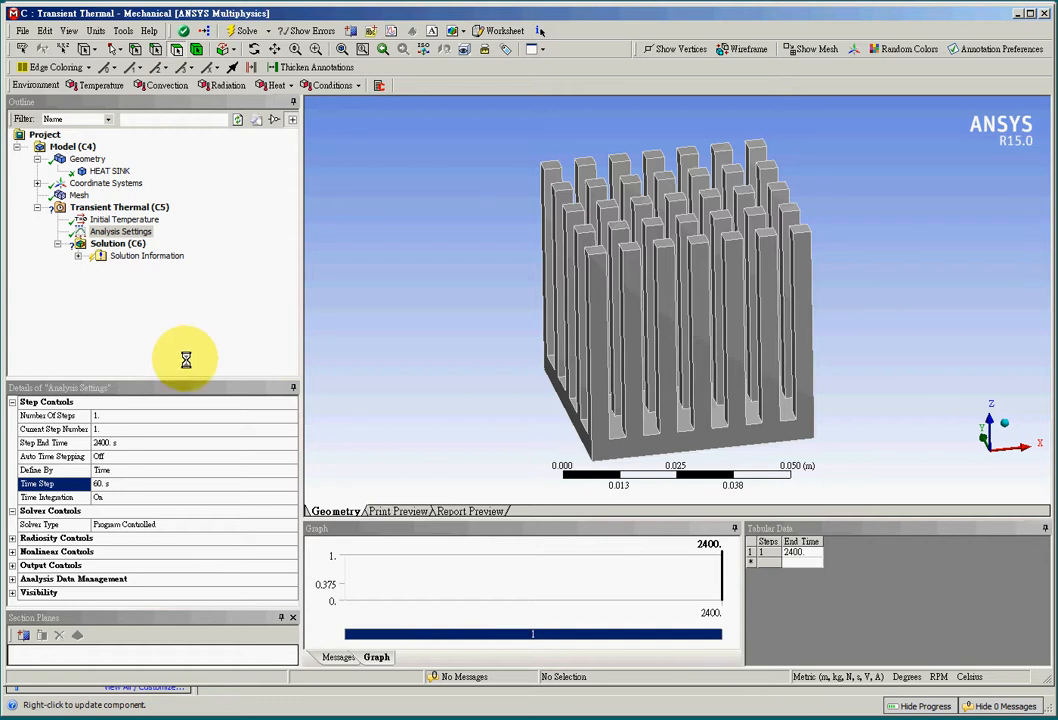
click(122, 219)
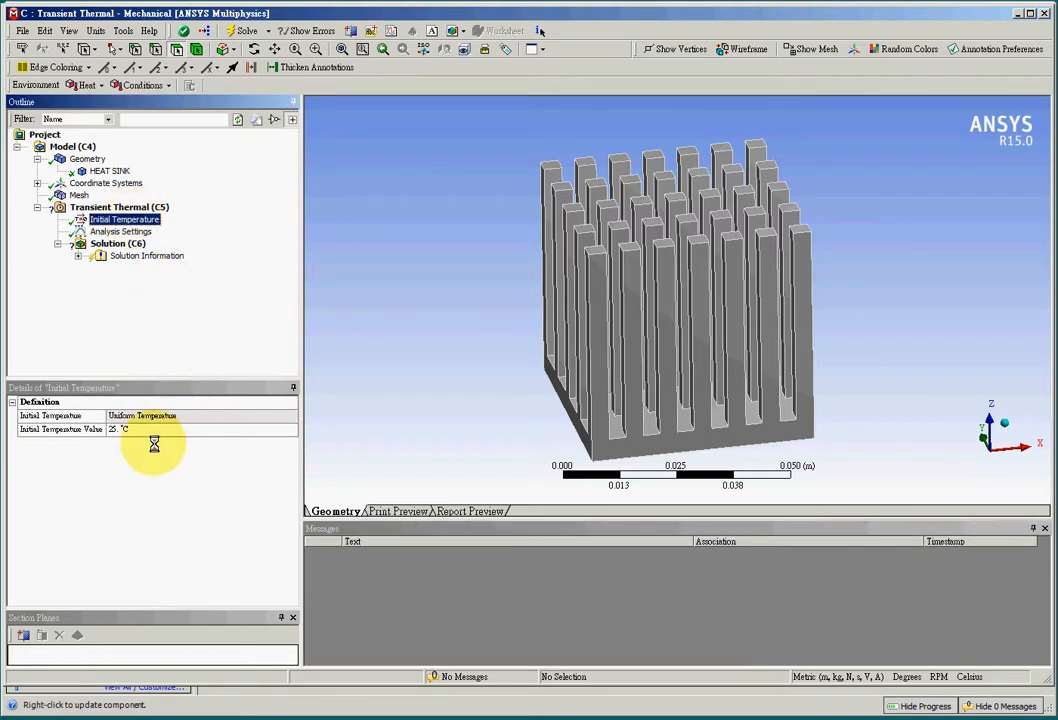
click(120, 231)
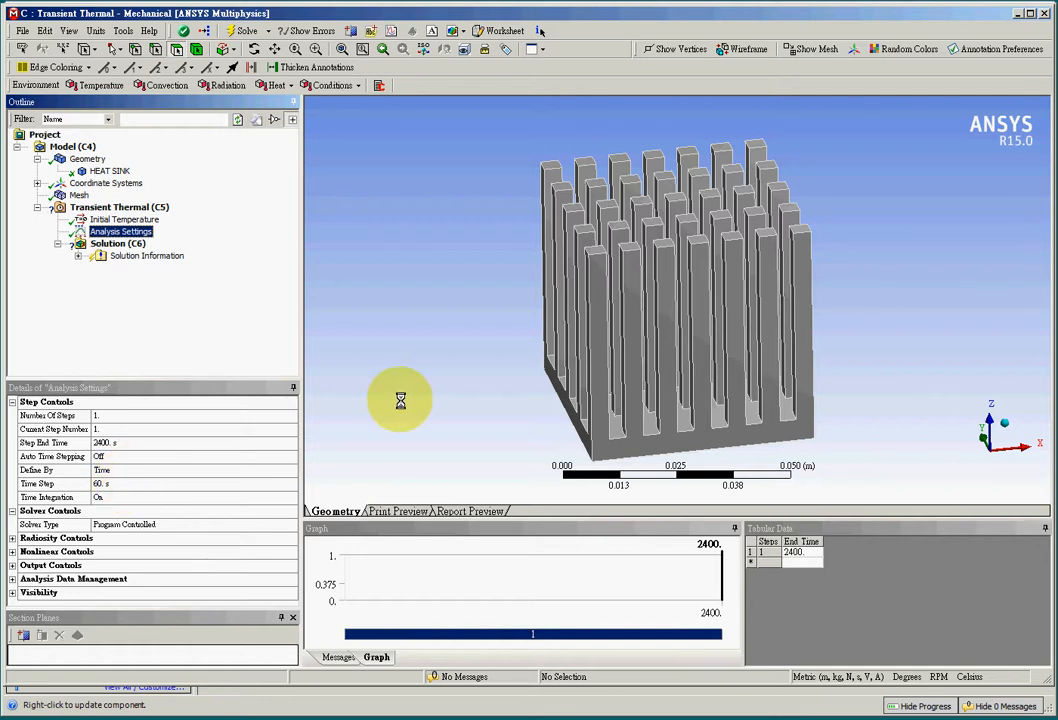
Apply a 28 W heat flow to the flat bottom face of the heat sink's base
click(114, 208)
middle_drag(401, 331, 401, 288)
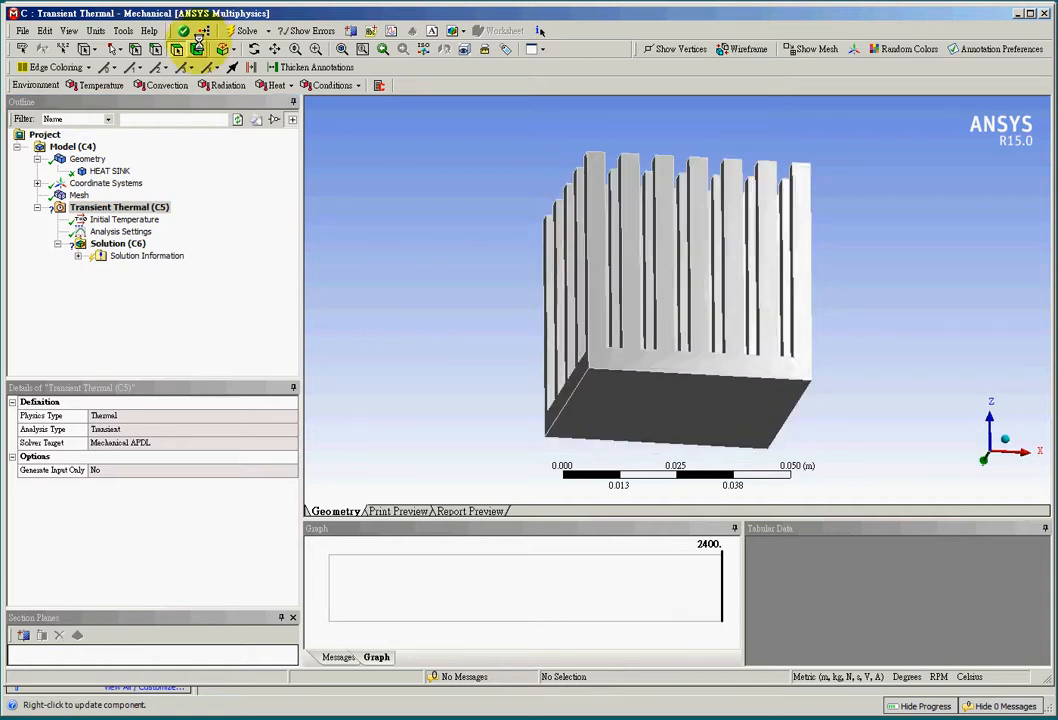
click(273, 85)
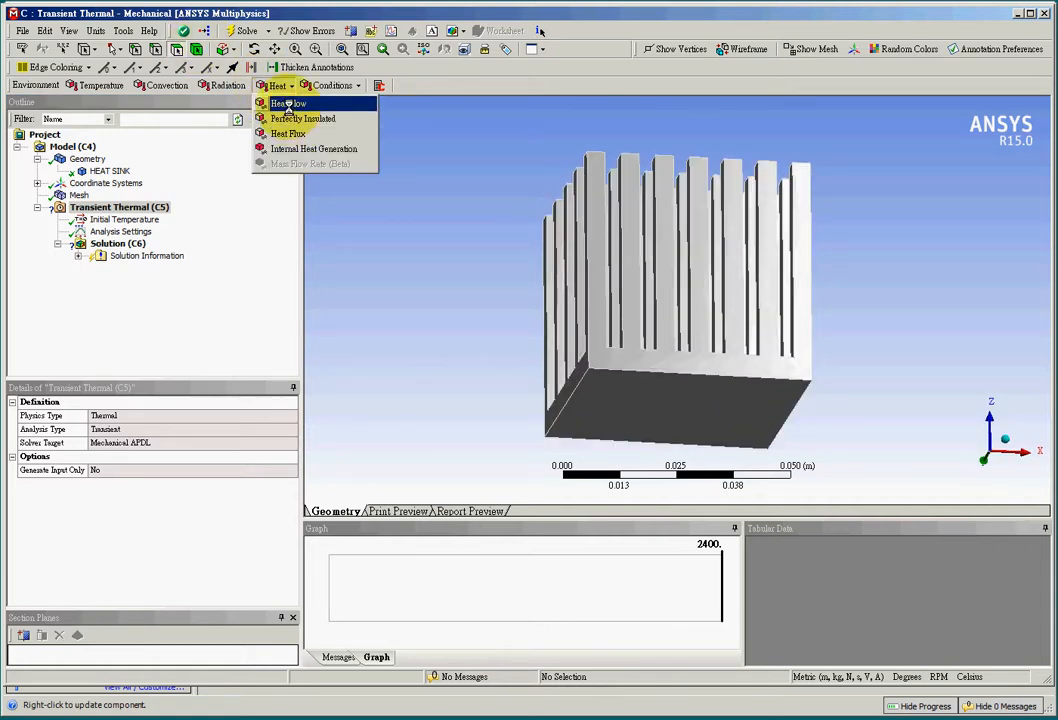
click(288, 104)
click(650, 390)
click(157, 430)
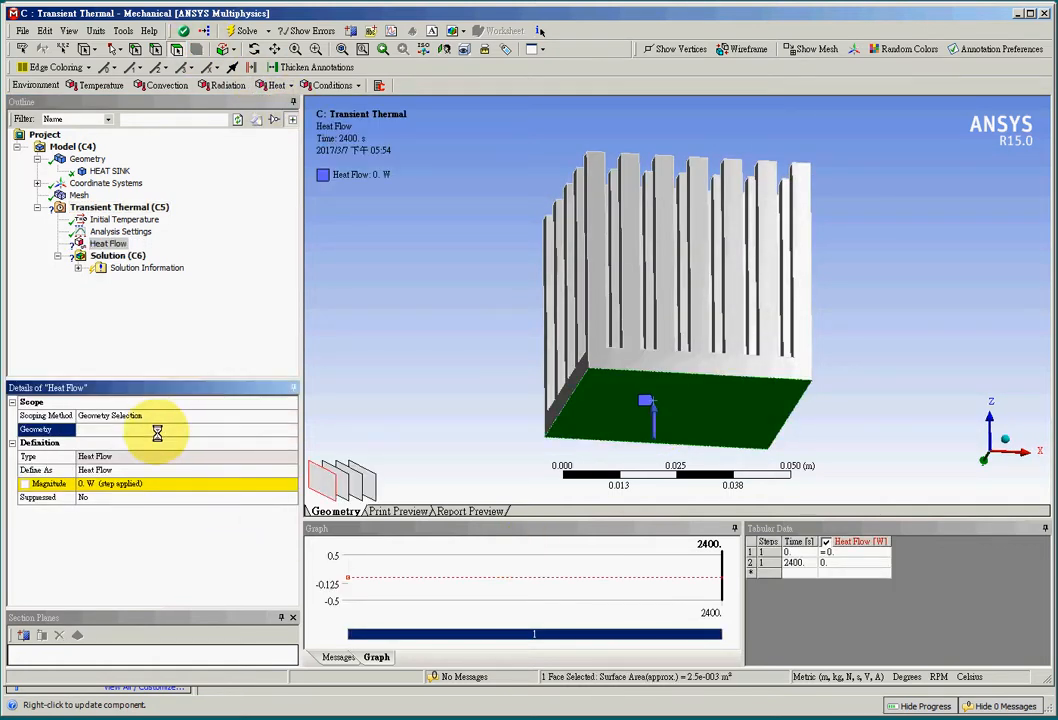
click(80, 484)
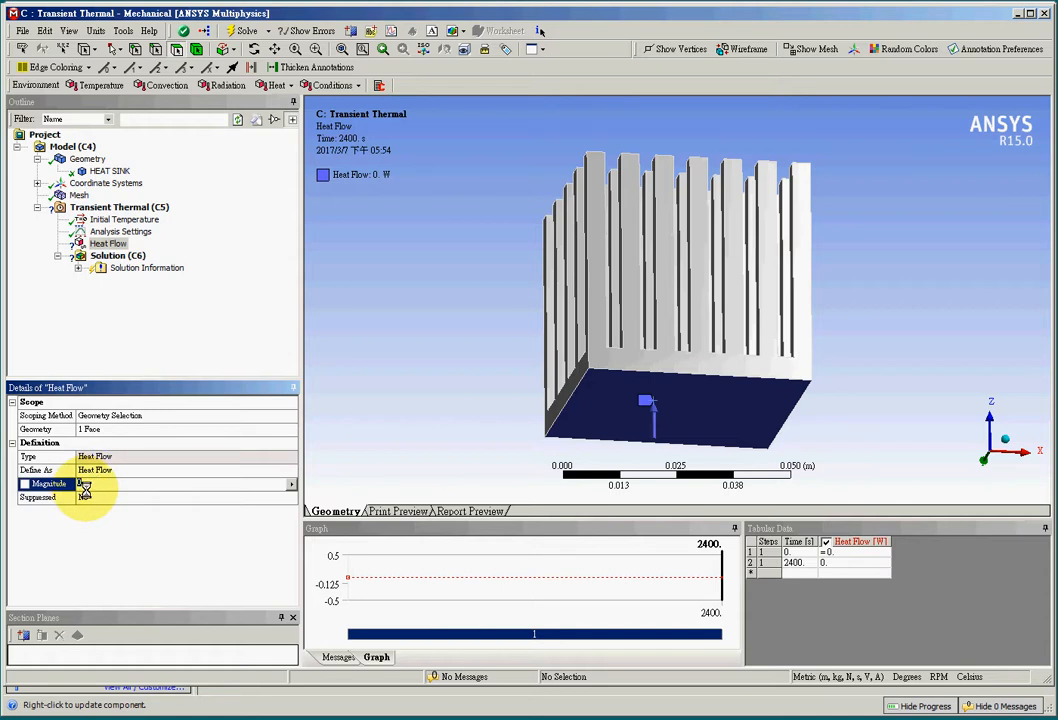
text(28)
key(Return)
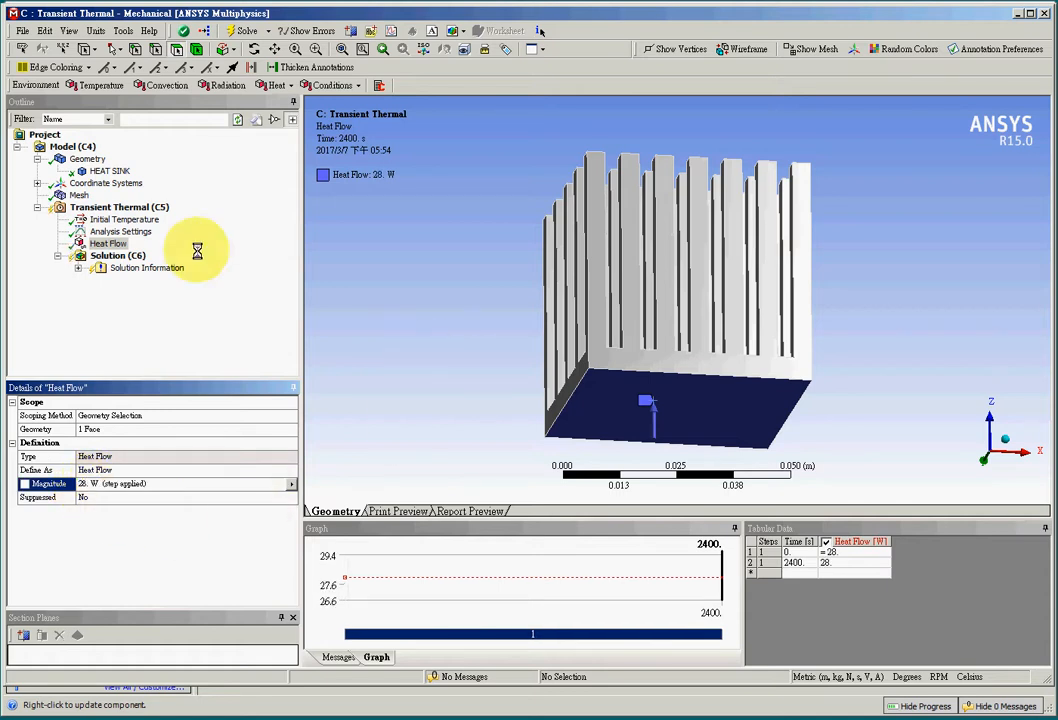
Add a convection load scoped to all faces of the heat sink except the flat bottom face of the base
click(130, 207)
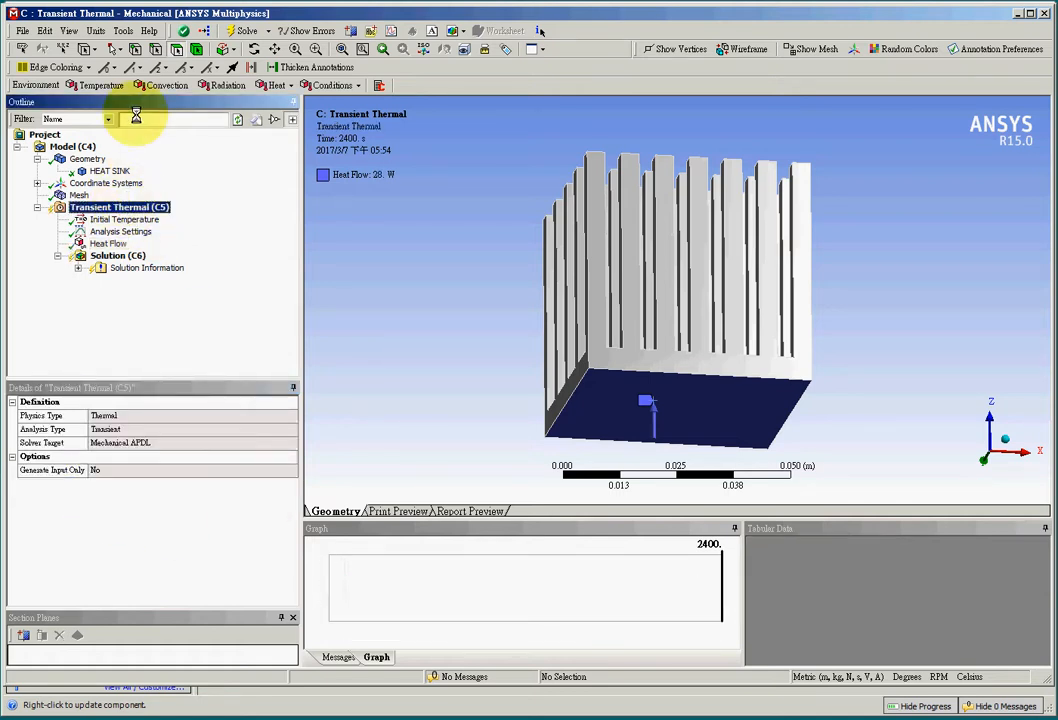
click(161, 86)
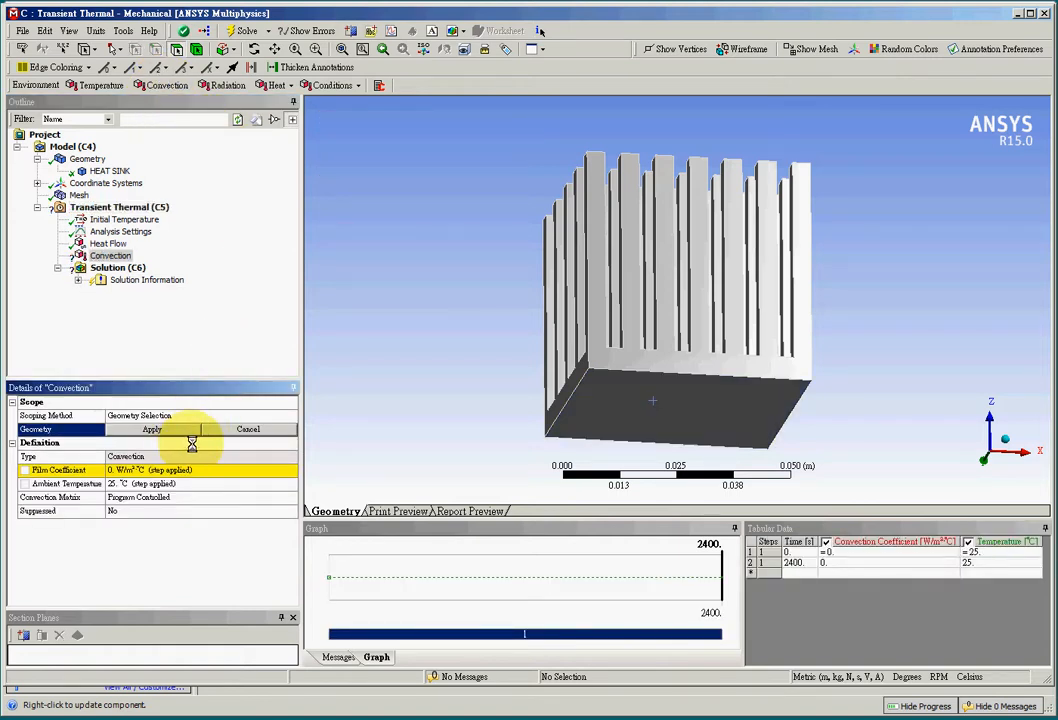
click(626, 358)
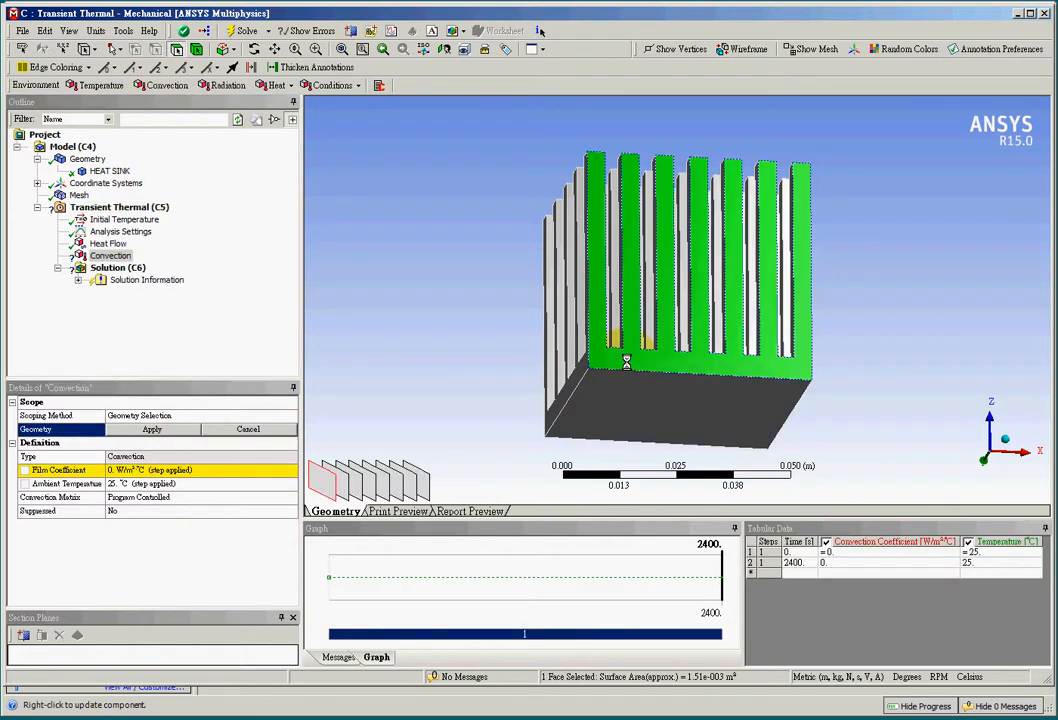
right_click(626, 360)
click(680, 690)
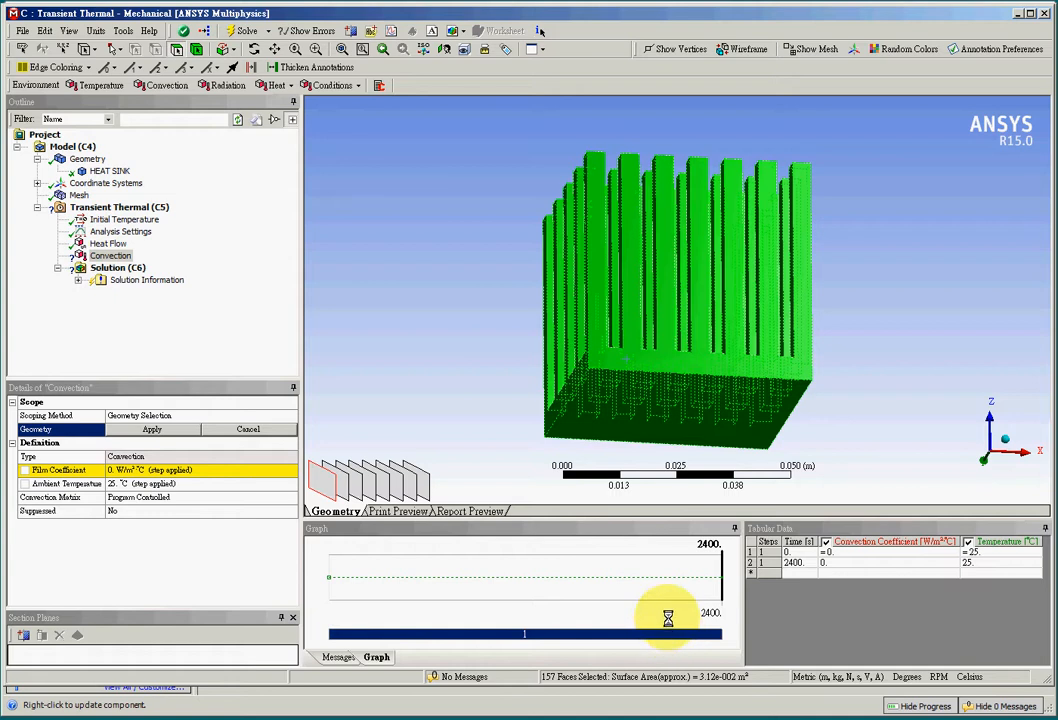
ctrl+click(680, 406)
middle_drag(895, 314, 867, 333)
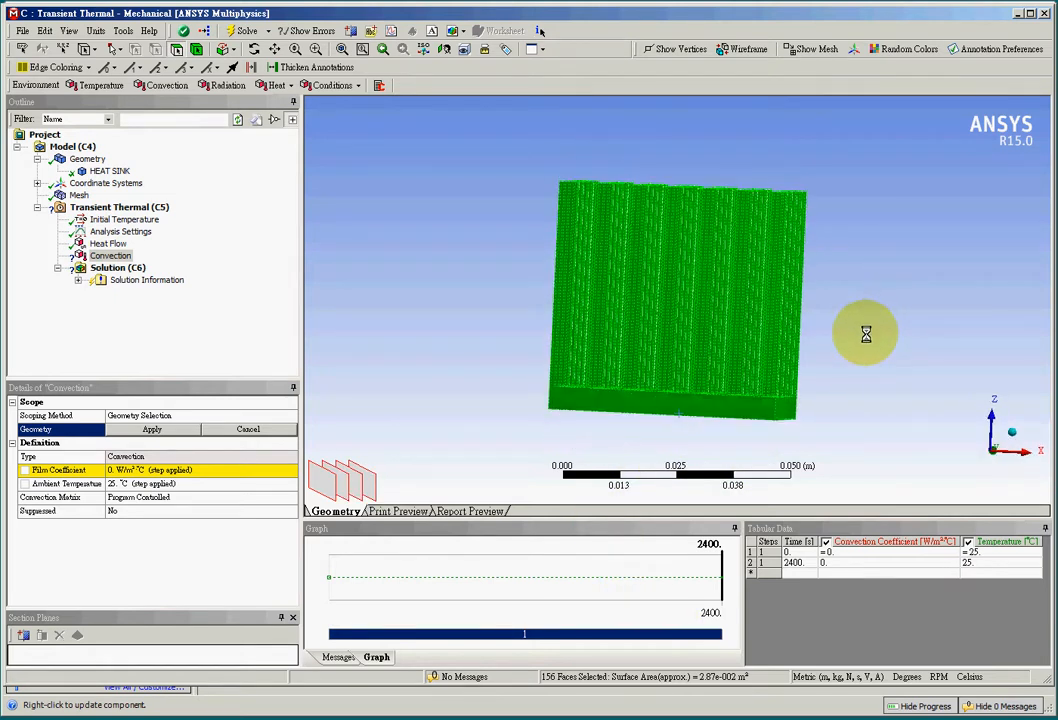
click(188, 429)
Set the convection film coefficient to 10 W/m²·°C
click(99, 469)
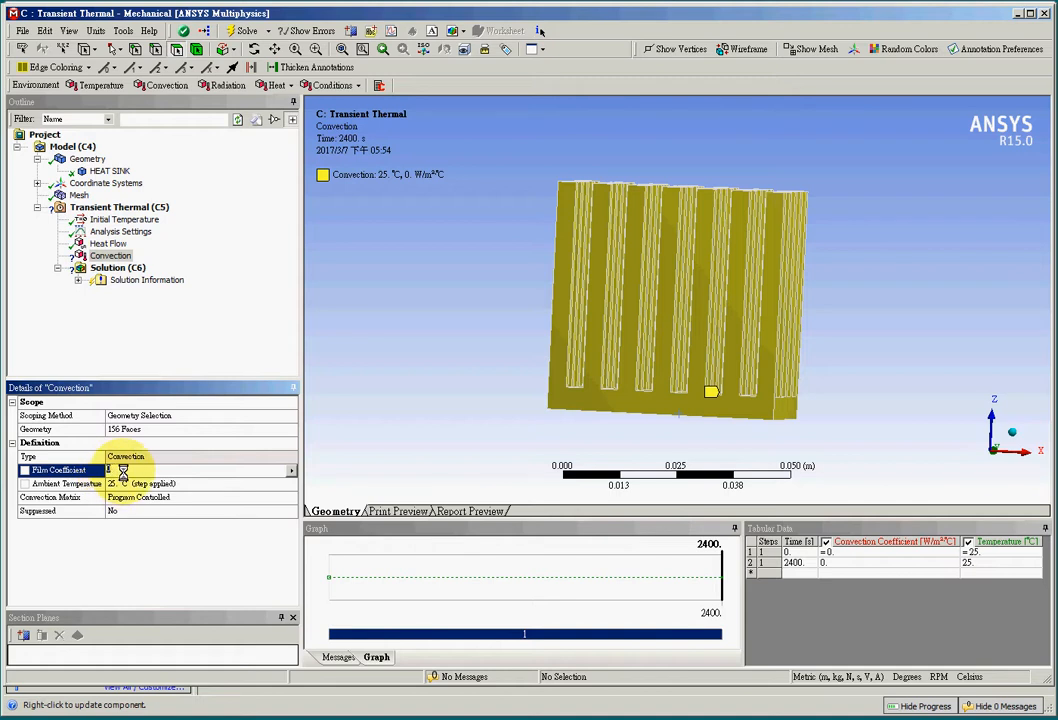
text(10)
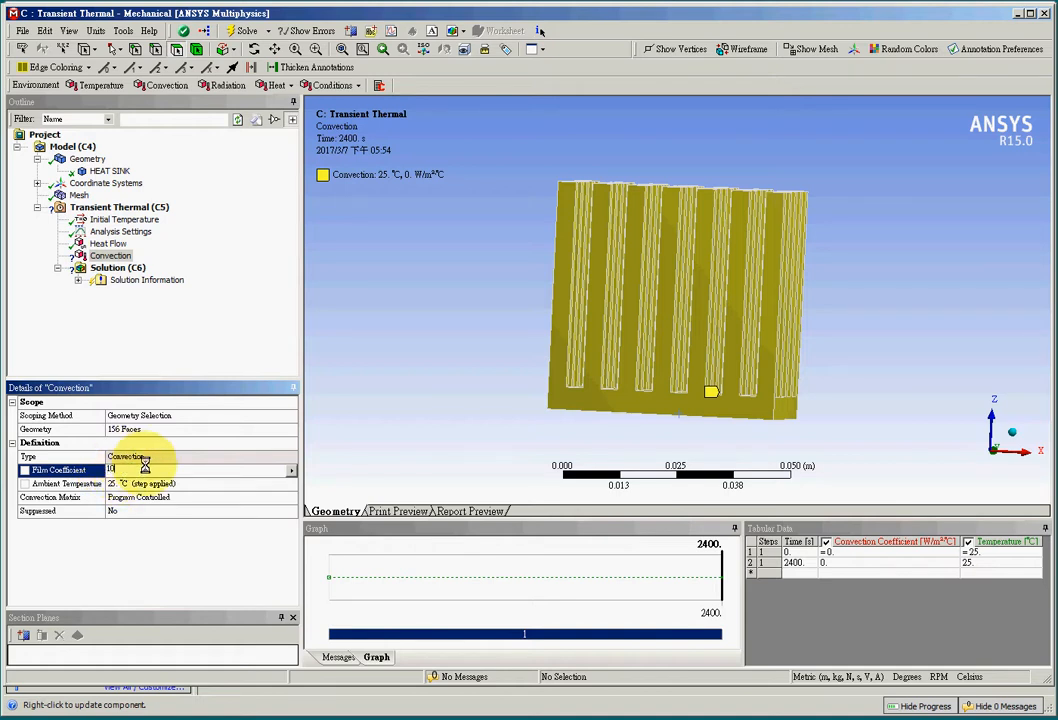
key(Return)
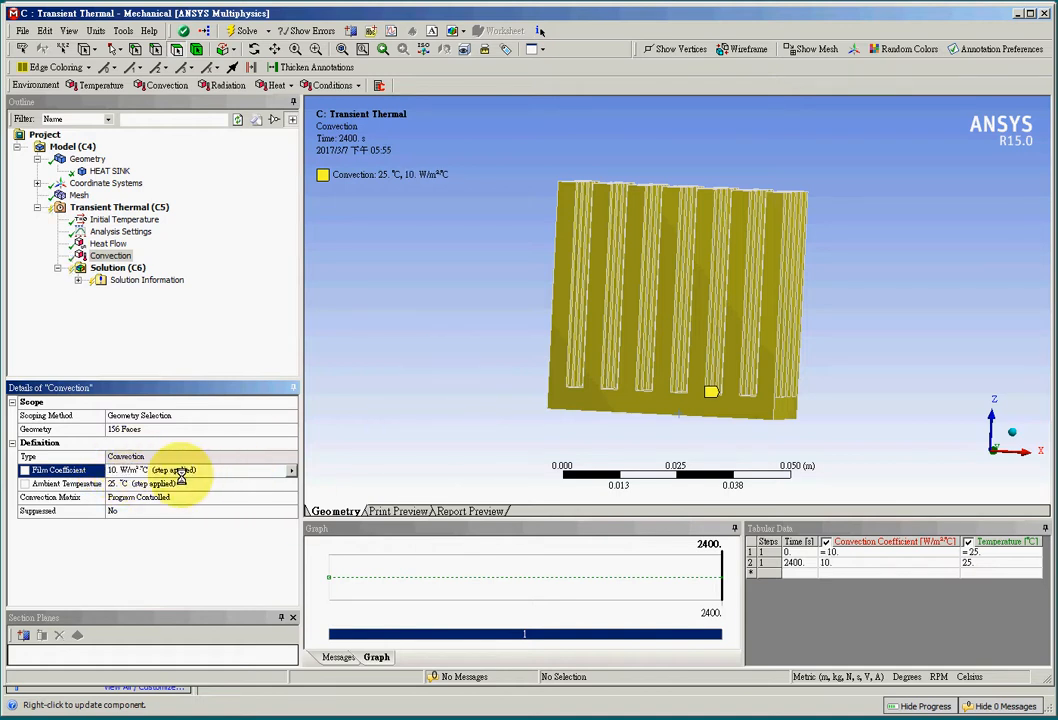
click(130, 470)
click(472, 433)
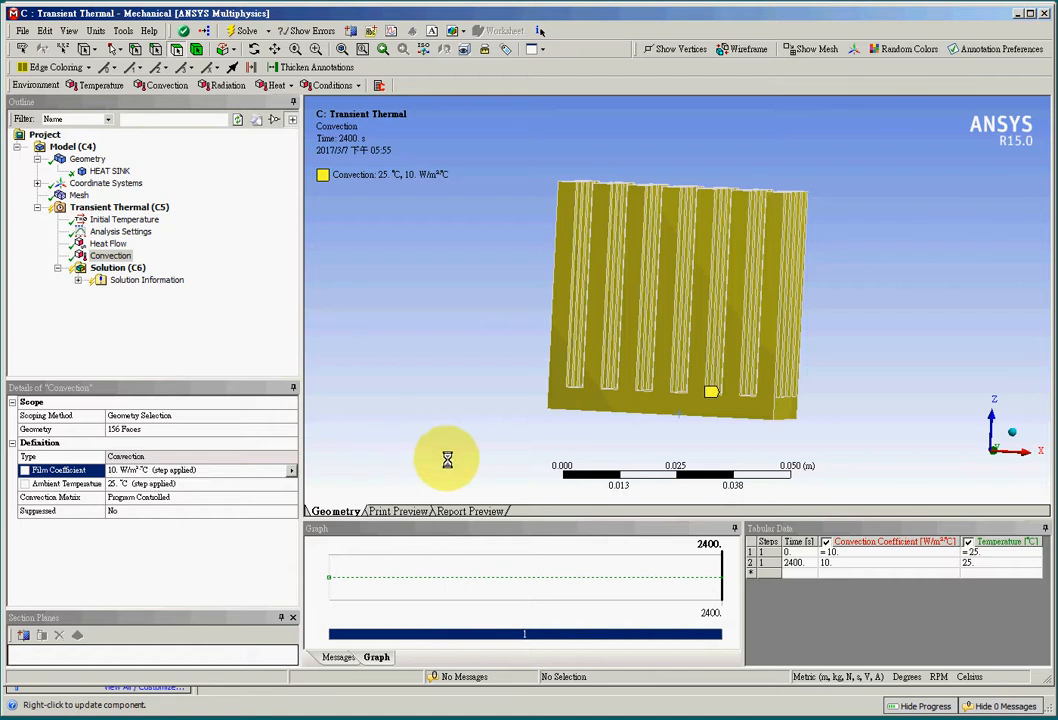
Add a temperature result for all bodies to the solution and solve the transient thermal analysis
click(110, 268)
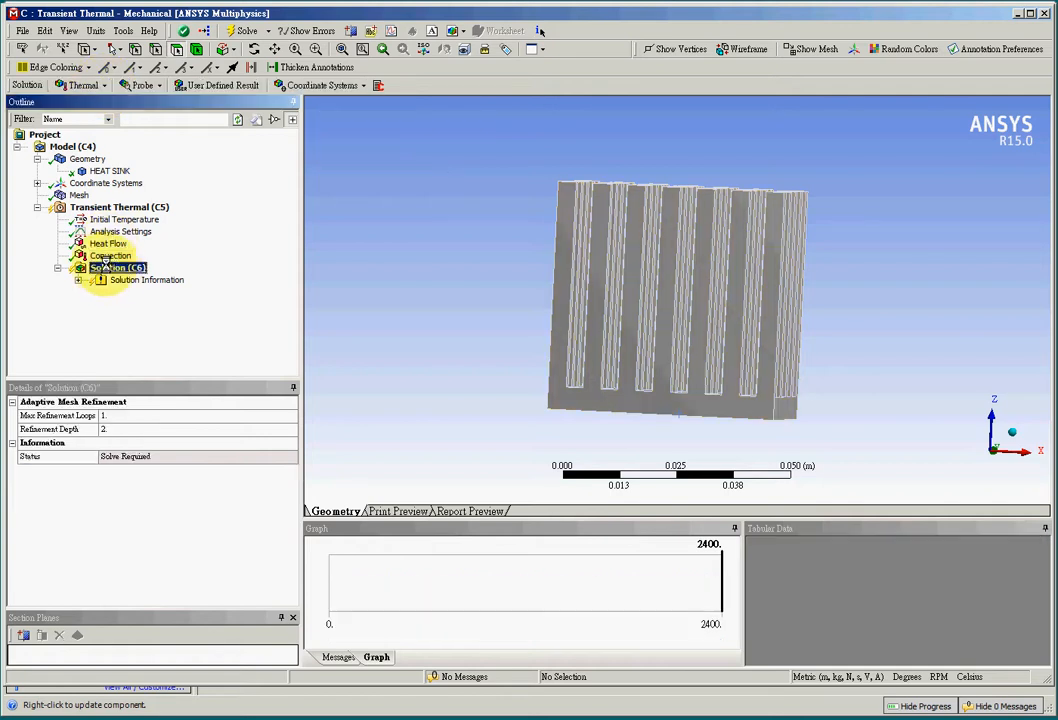
click(107, 86)
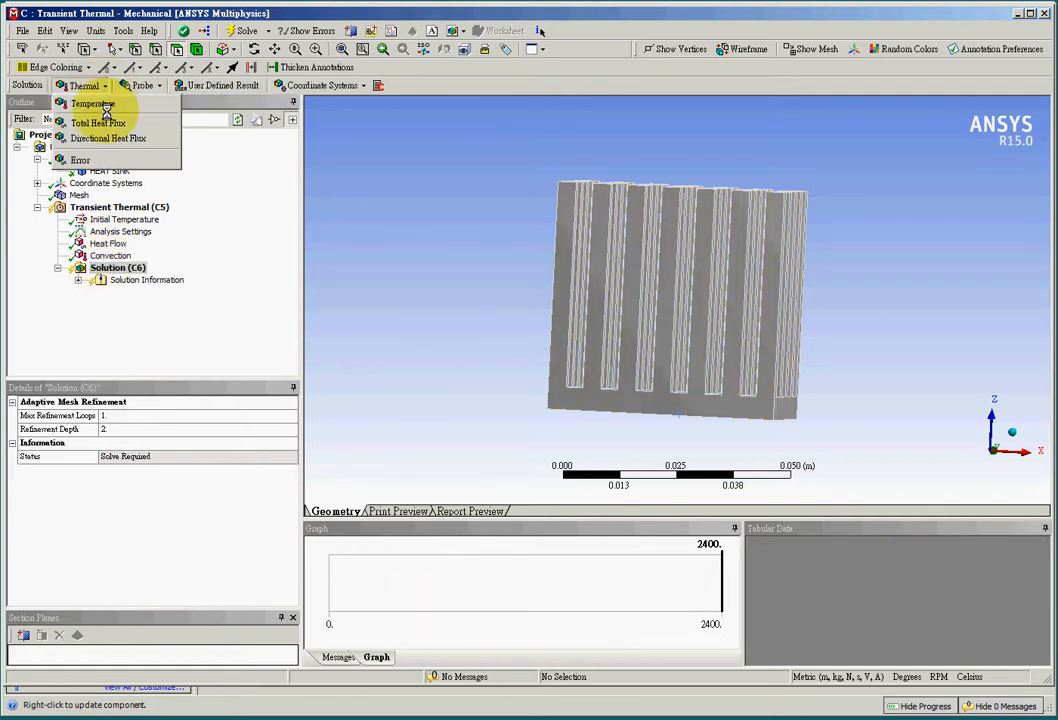
click(88, 104)
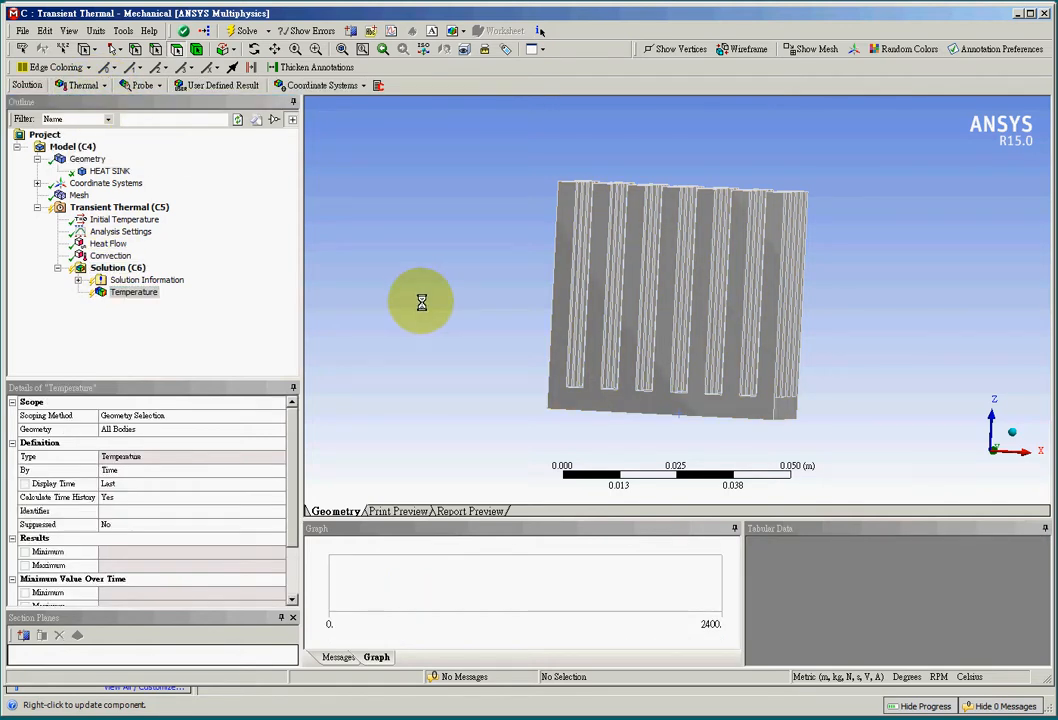
click(236, 31)
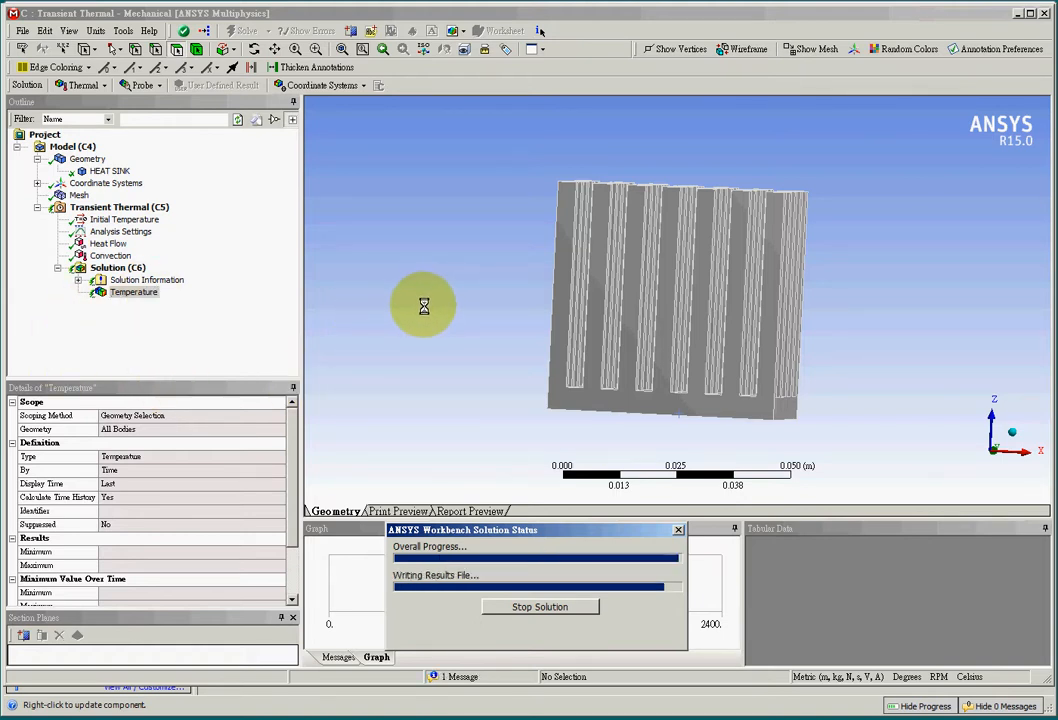
Probe the solved temperature at a point among the central fins near the top of the heat sink
middle_drag(470, 319, 620, 367)
click(324, 85)
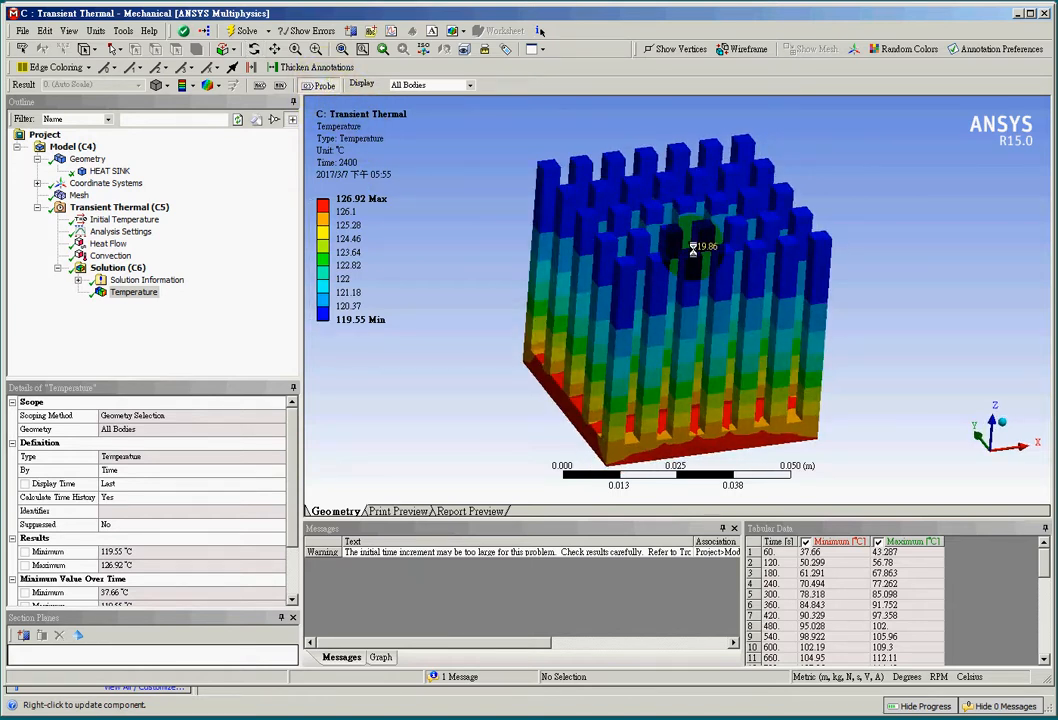
click(685, 200)
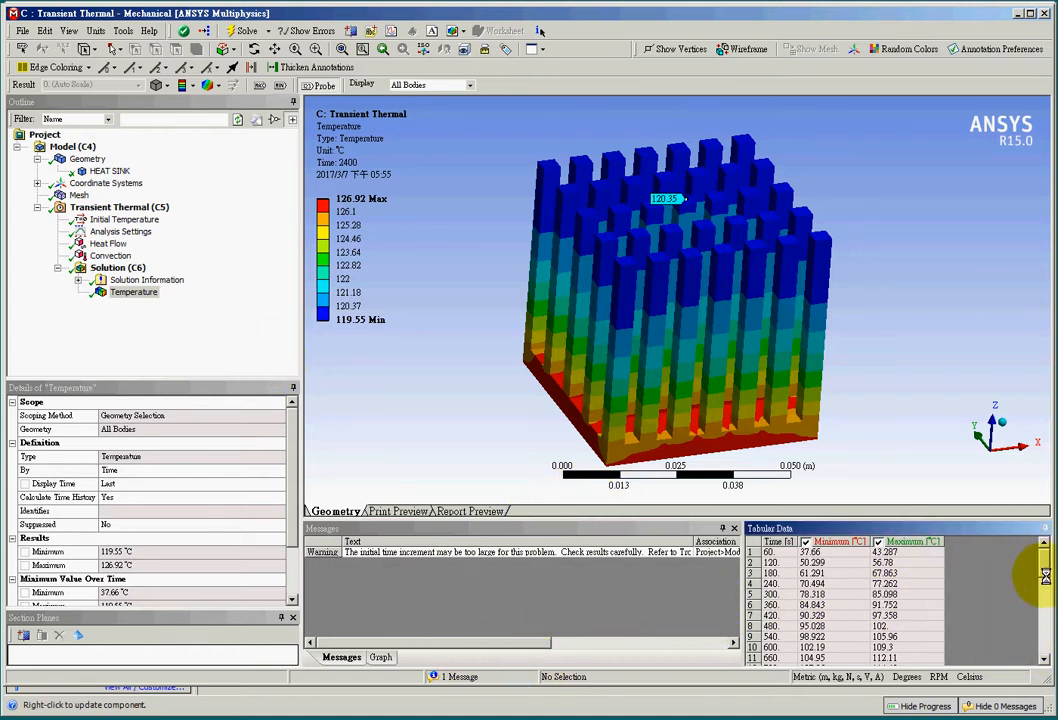
Examine the minimum and maximum temperature history over time in an enlarged graph and the tabular data
mouse_move(1039, 562)
mouse_down()
mouse_move(1039, 637)
mouse_move(1045, 545)
mouse_move(1041, 661)
mouse_move(1041, 551)
mouse_up()
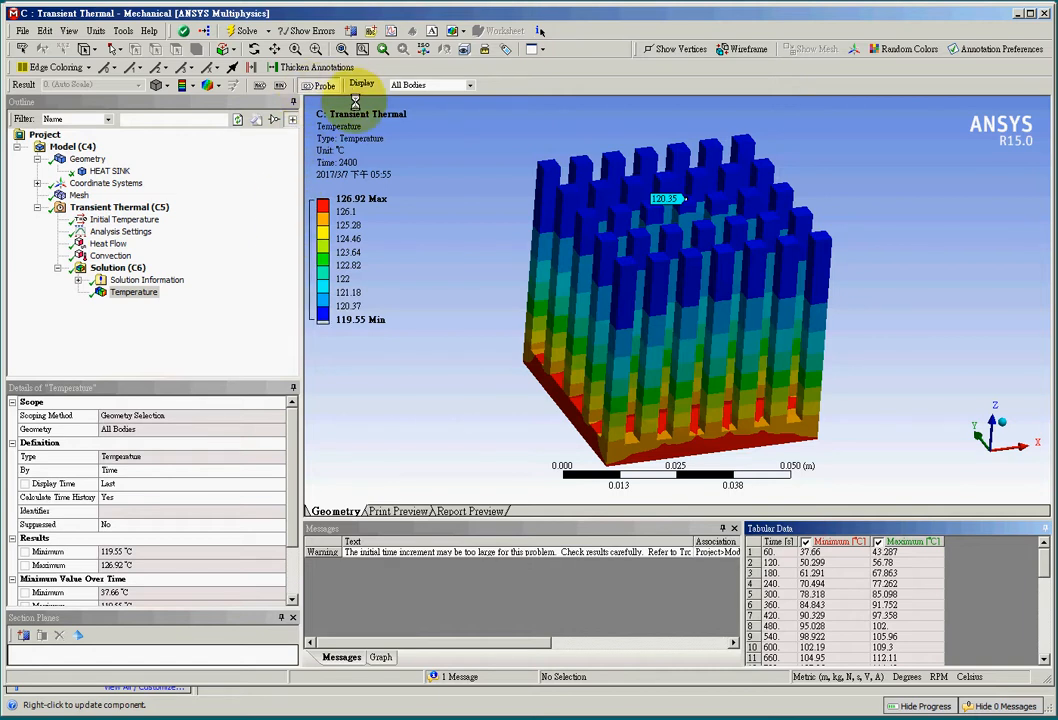
click(378, 657)
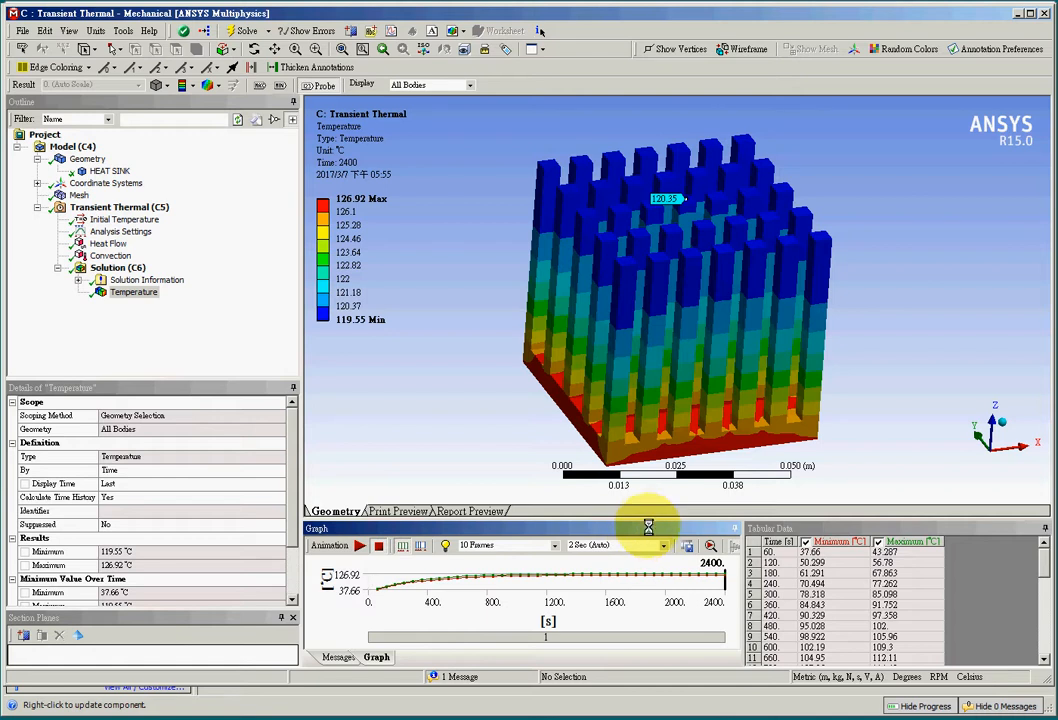
drag(649, 516, 647, 403)
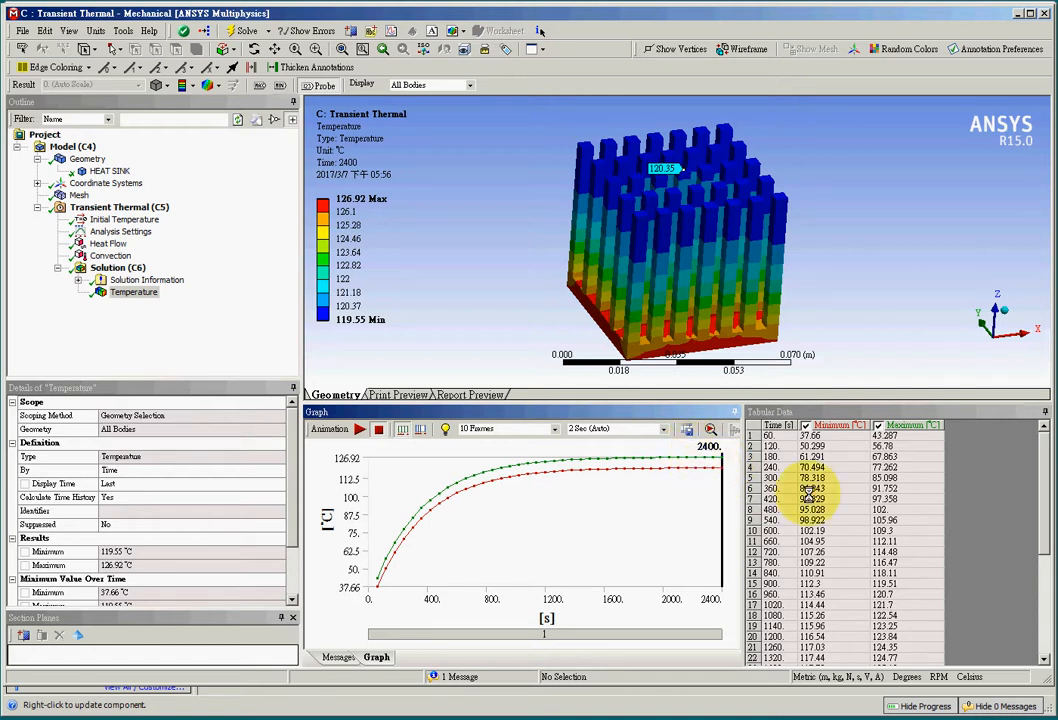
click(1042, 432)
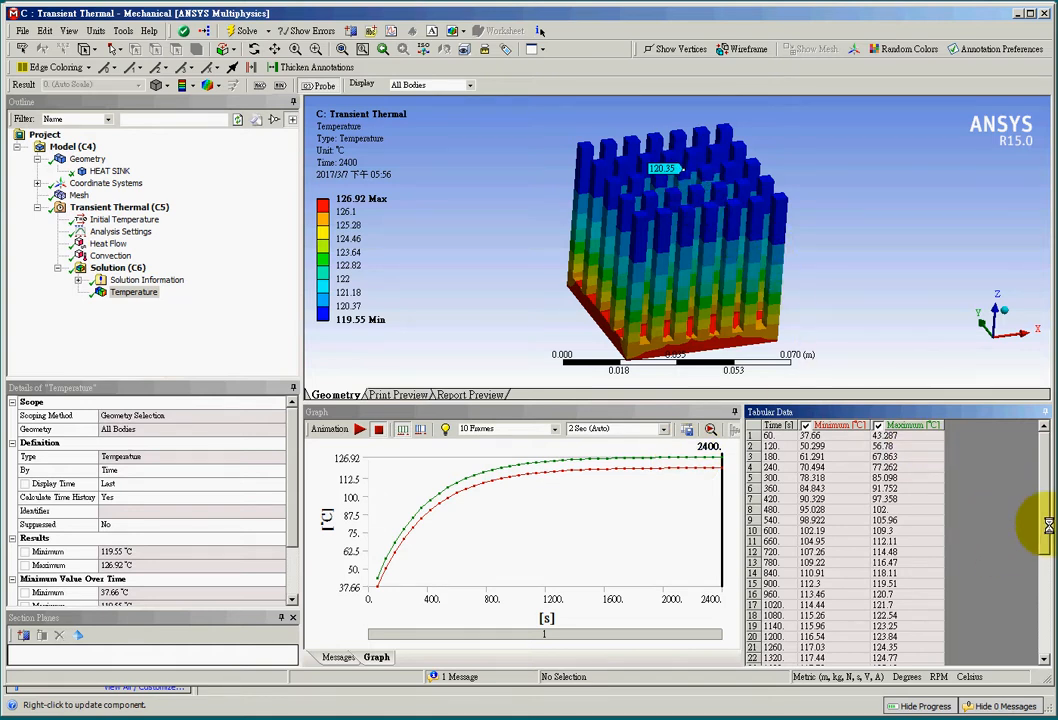
drag(1039, 524, 1036, 581)
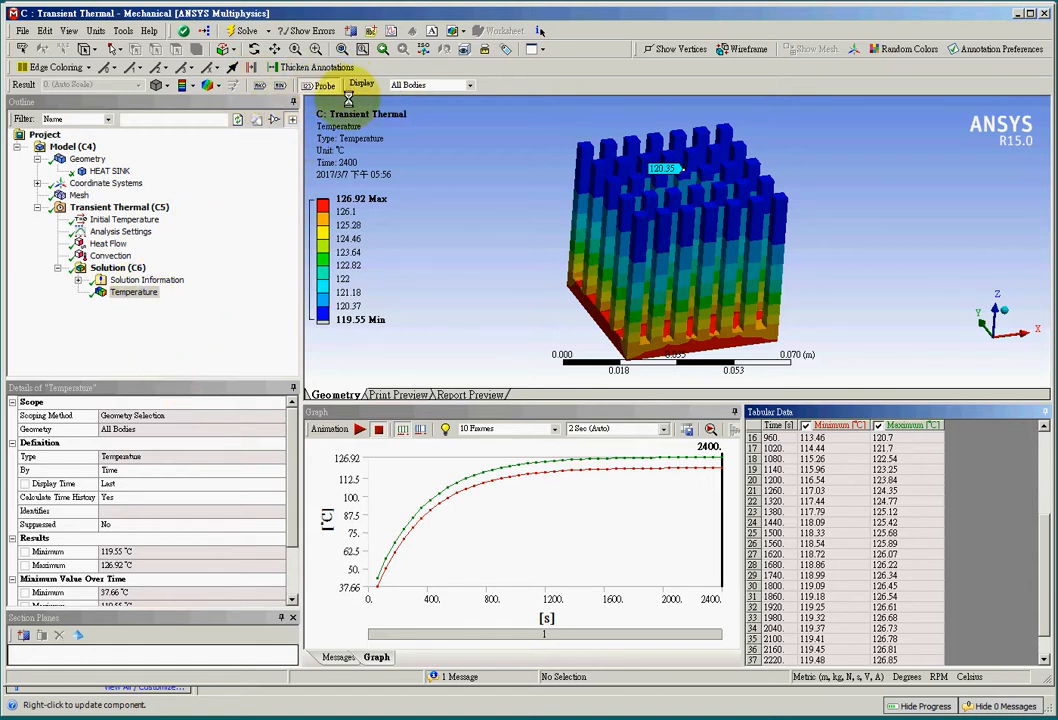
drag(1039, 550, 1041, 420)
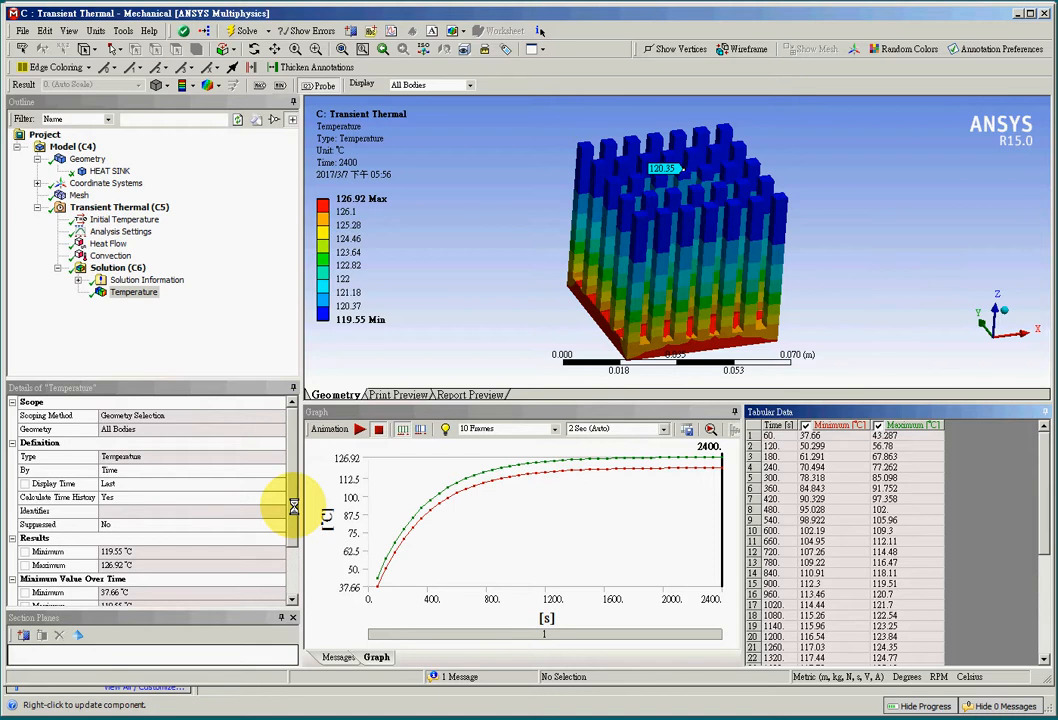
drag(293, 507, 285, 475)
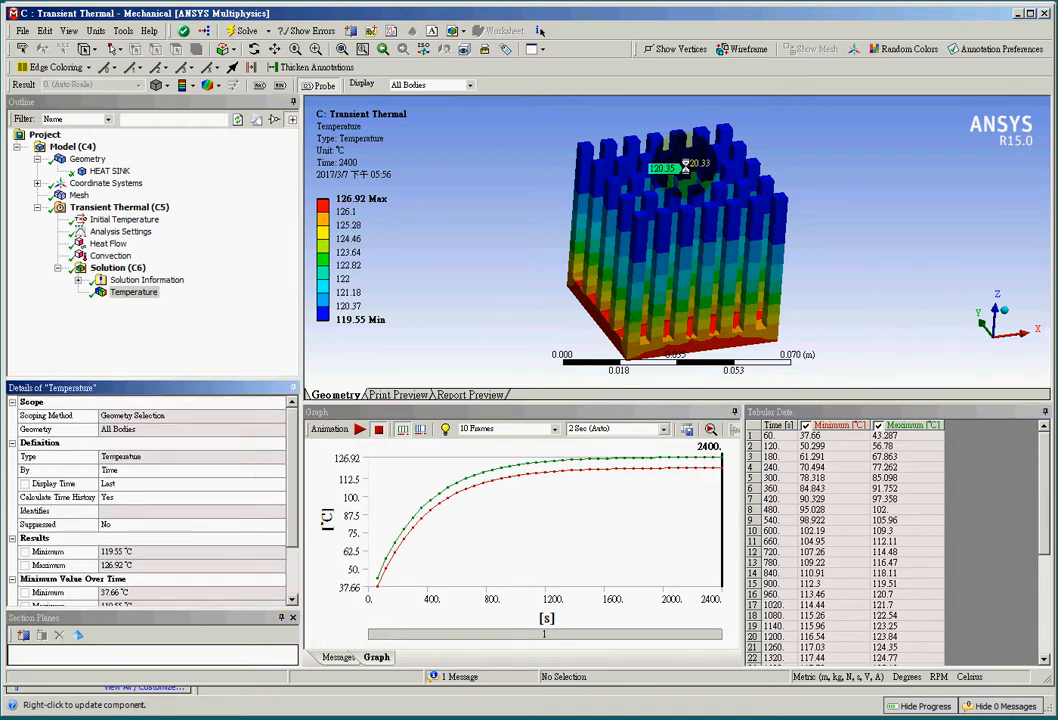